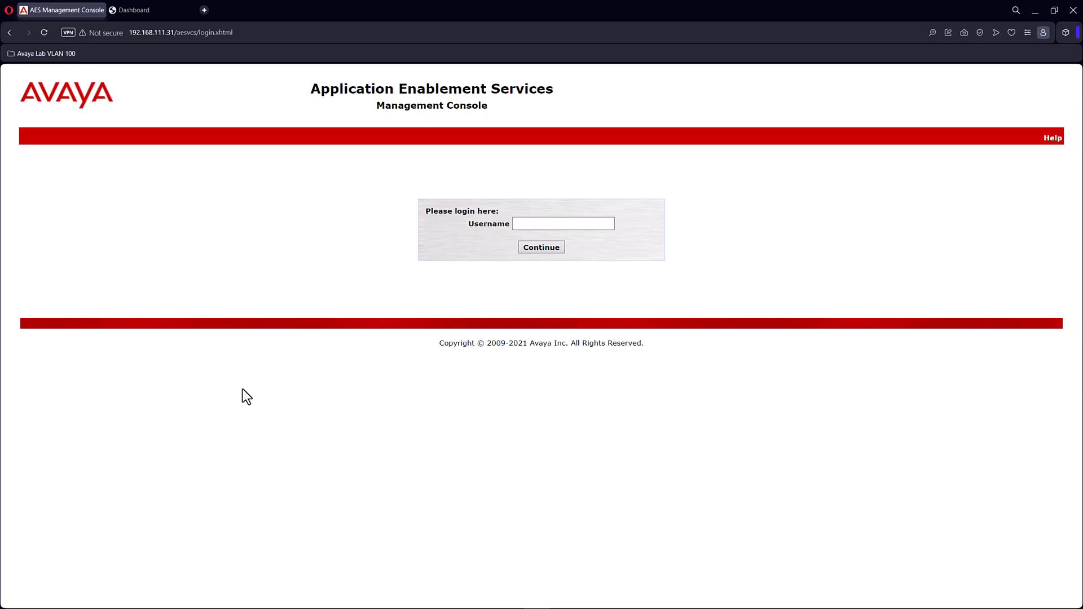
Inspect the general details of the AES login page's certificate, including issuer and validity period, and close the viewer
click(99, 33)
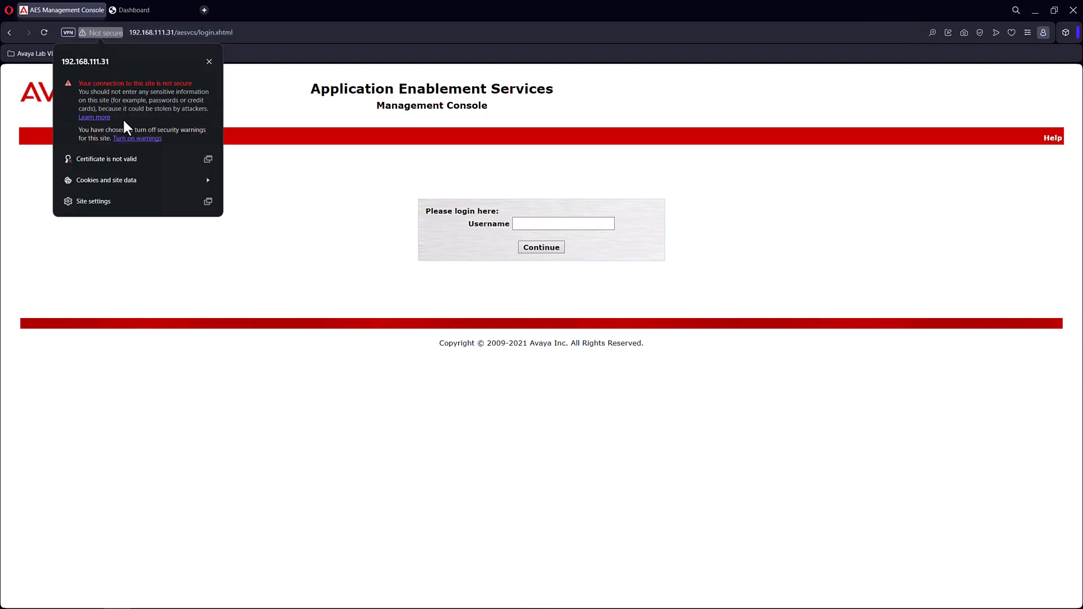
click(124, 163)
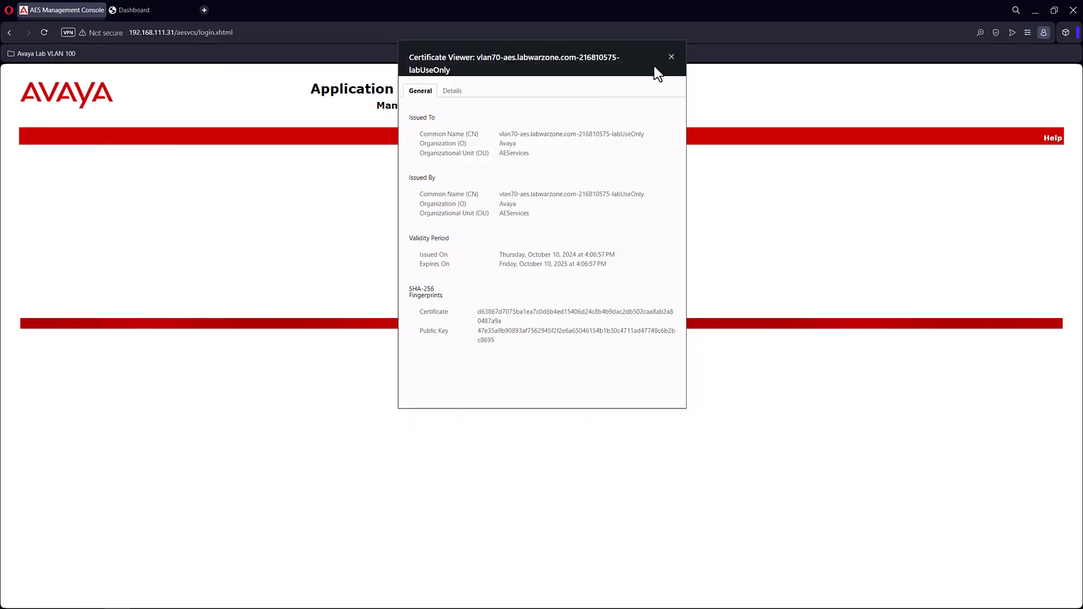
click(671, 57)
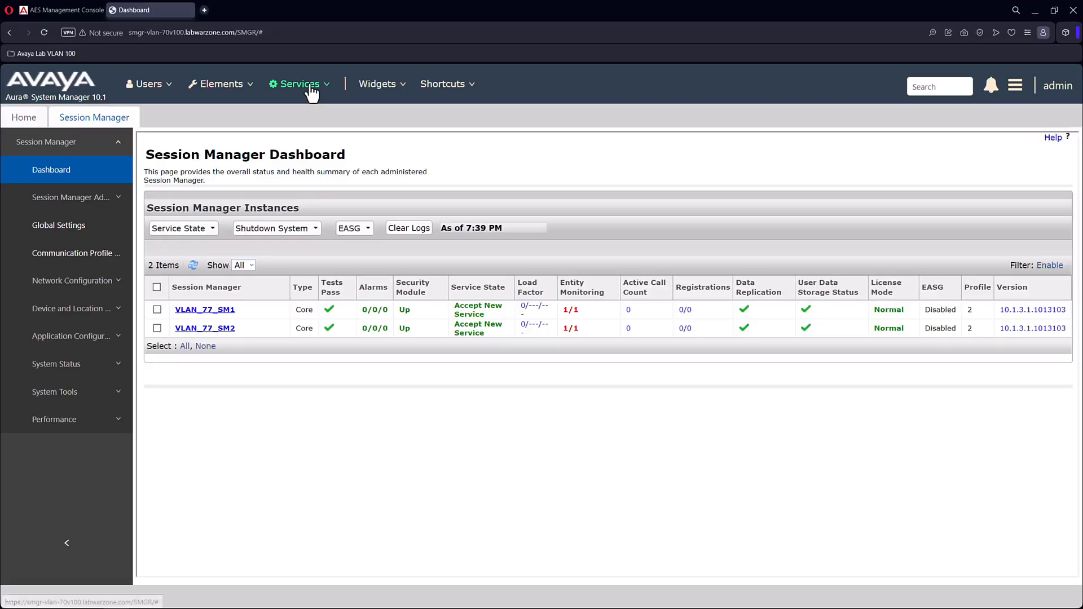
In System Manager, open the security certificates authority and start adding an end entity with the INBOUND_OUTBOUND_TLS profile
mouse_move(309, 88)
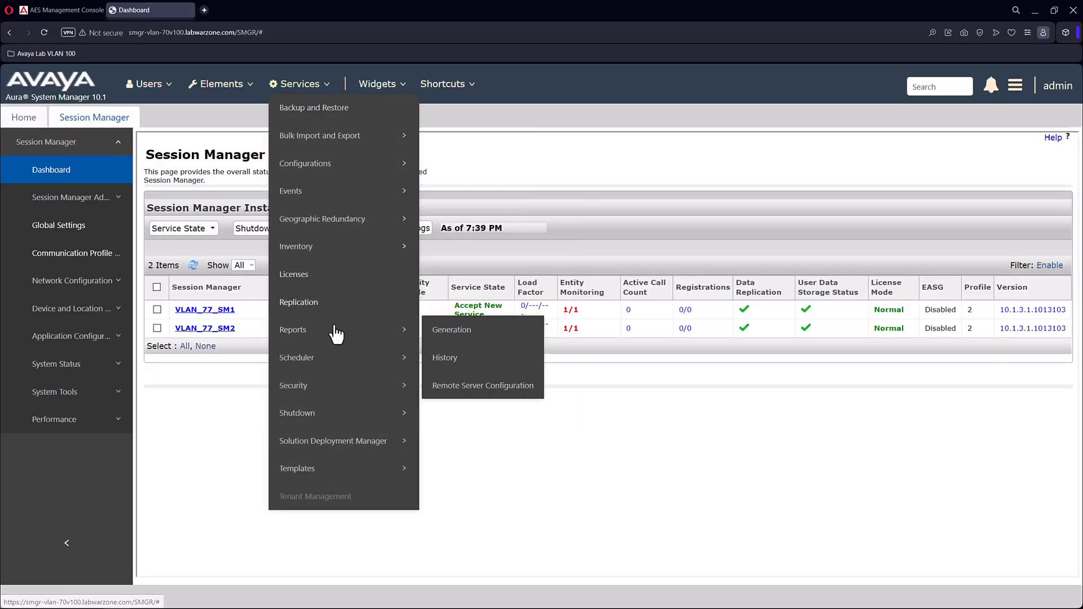
mouse_move(345, 389)
mouse_move(429, 395)
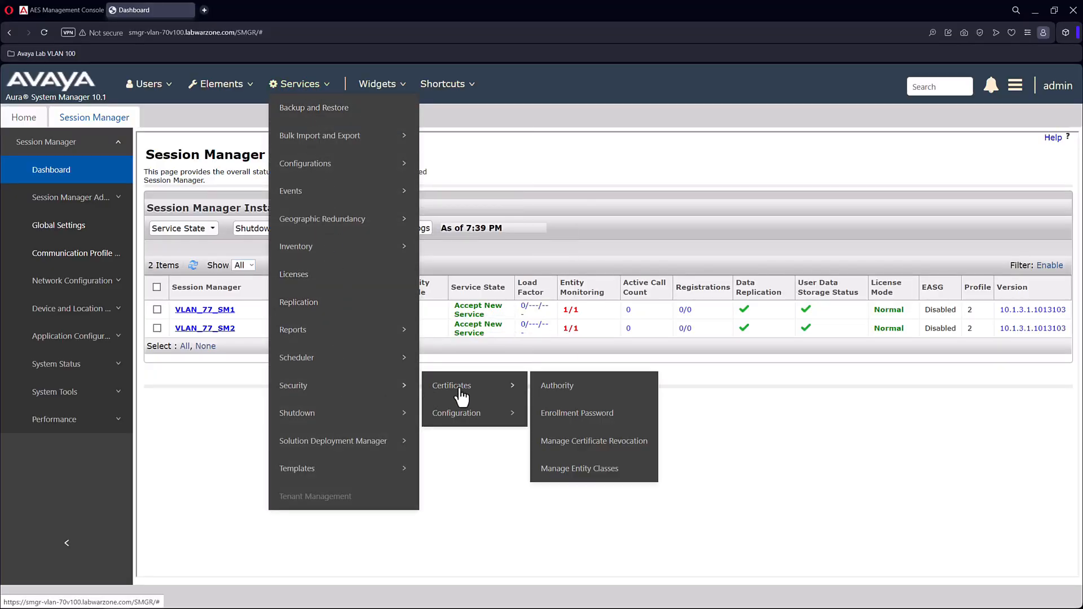
click(566, 395)
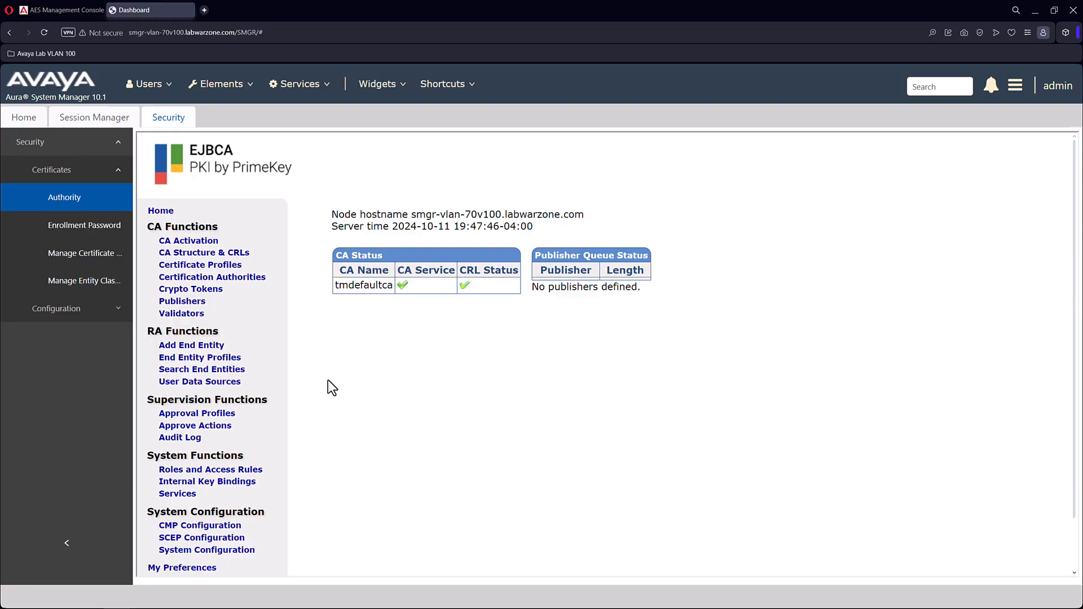
click(194, 354)
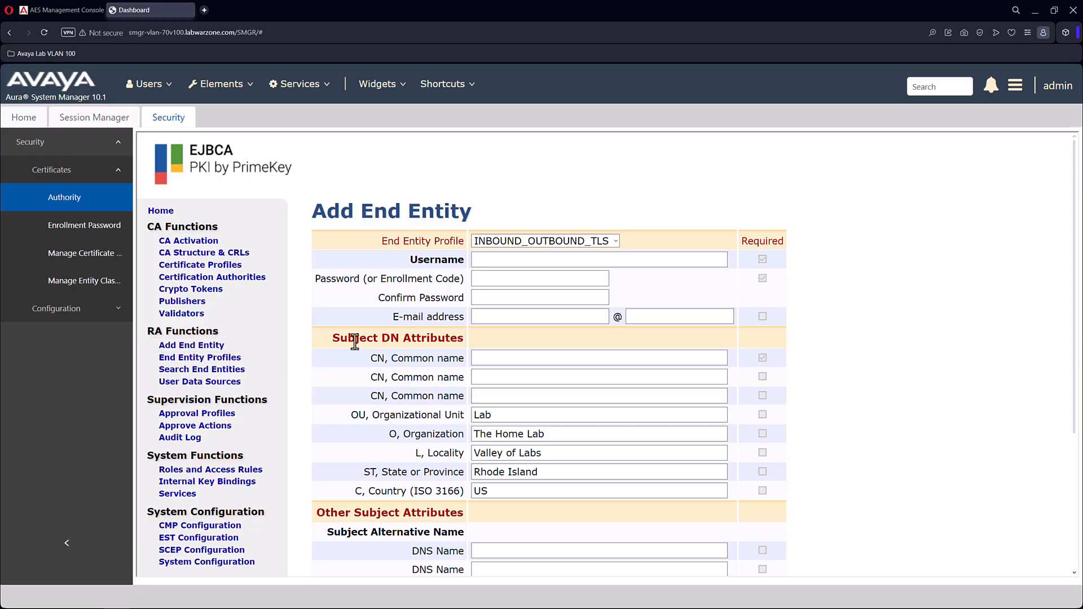
click(615, 241)
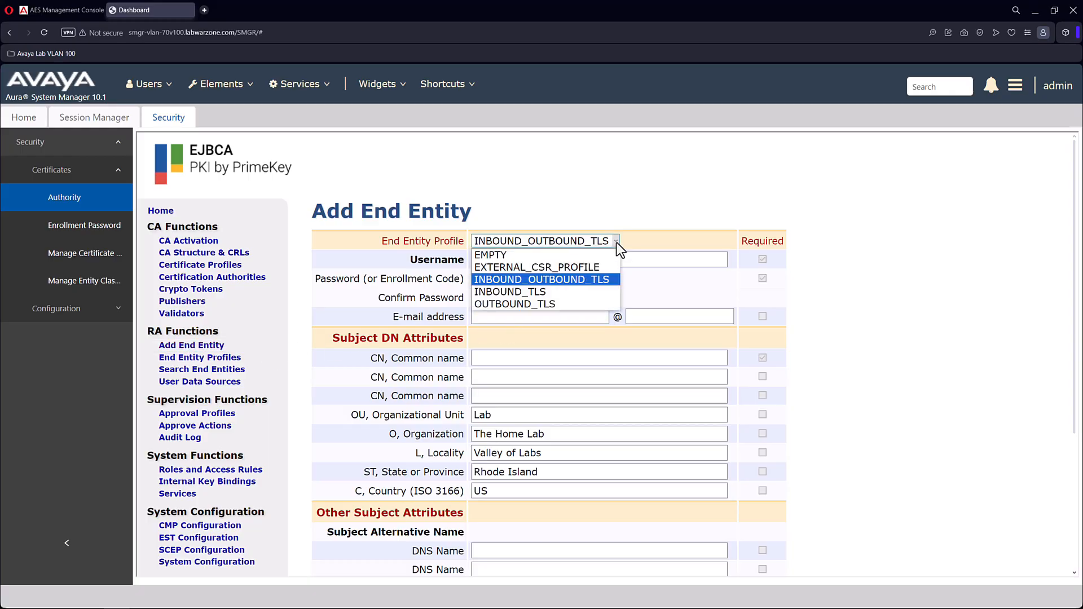
click(652, 241)
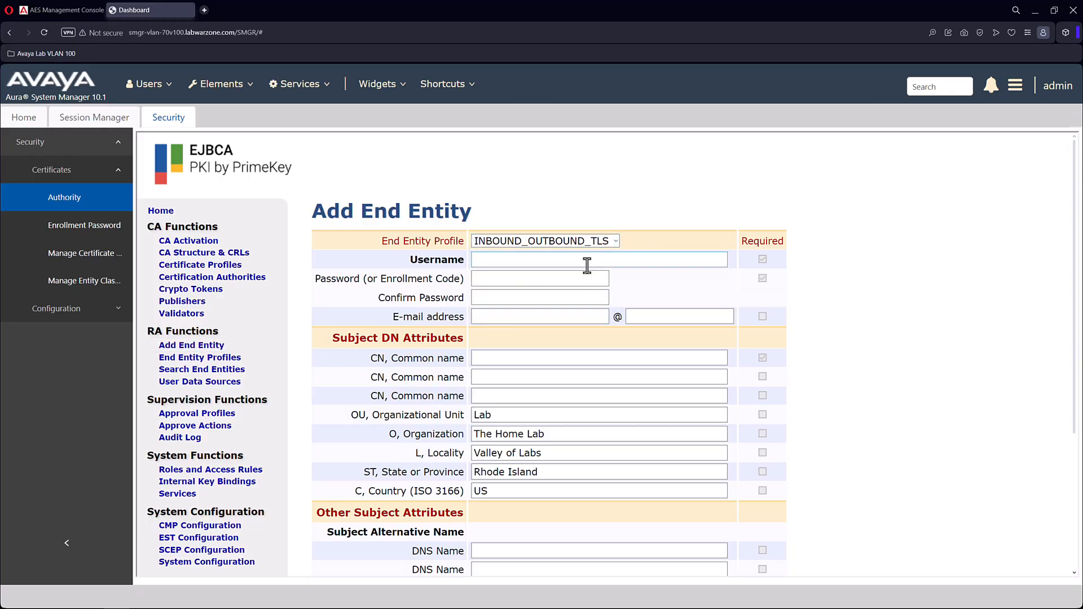
Switch to the AES Management Console and log in with username cust and the account password
click(37, 8)
text(cust)
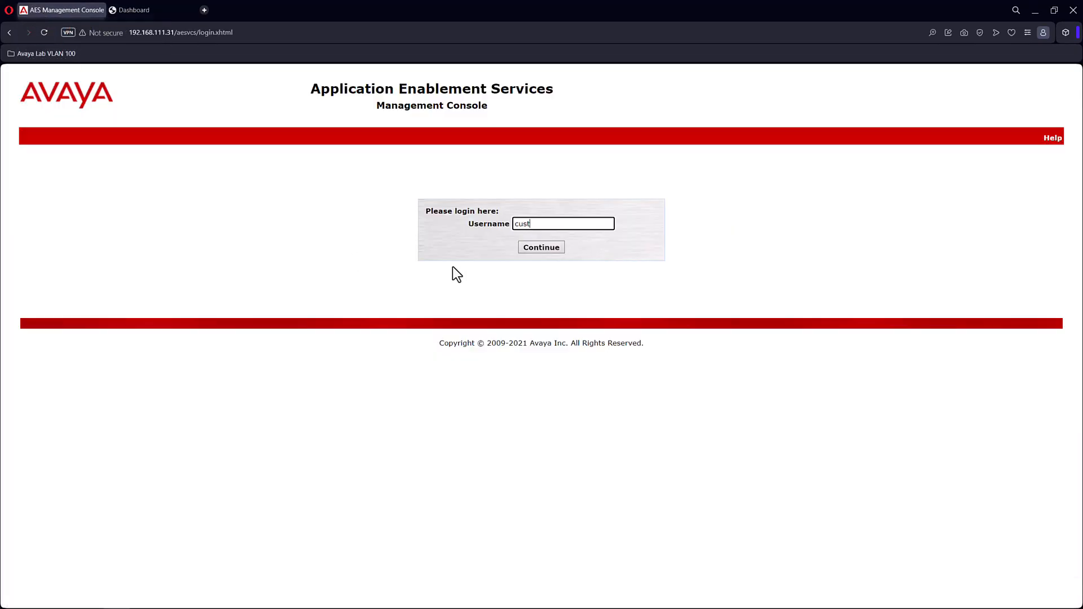
key(Return)
text(•••••••••••••••)
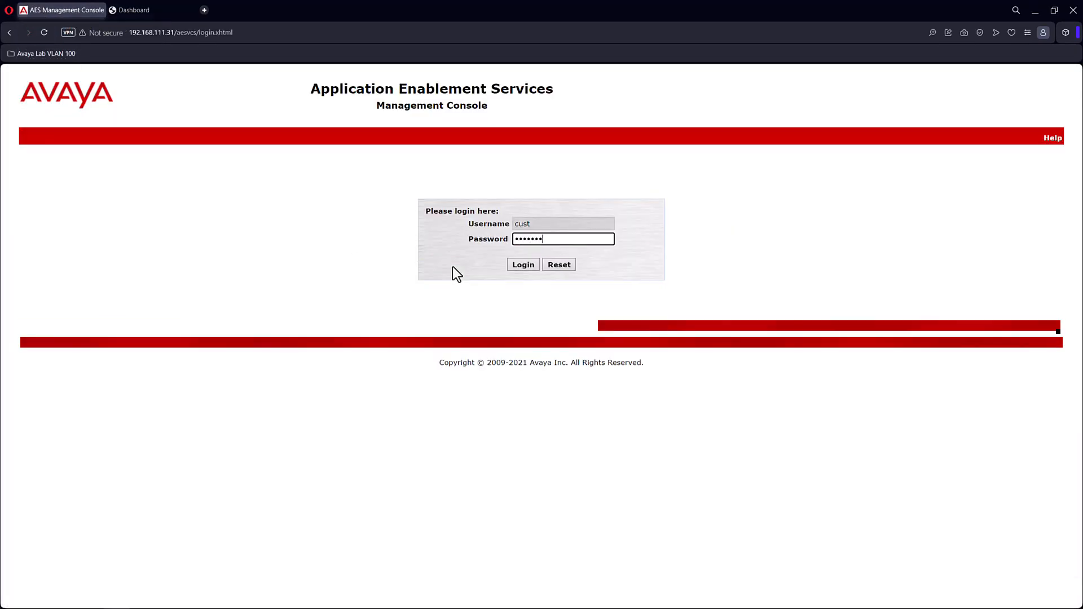
text(••)
click(517, 264)
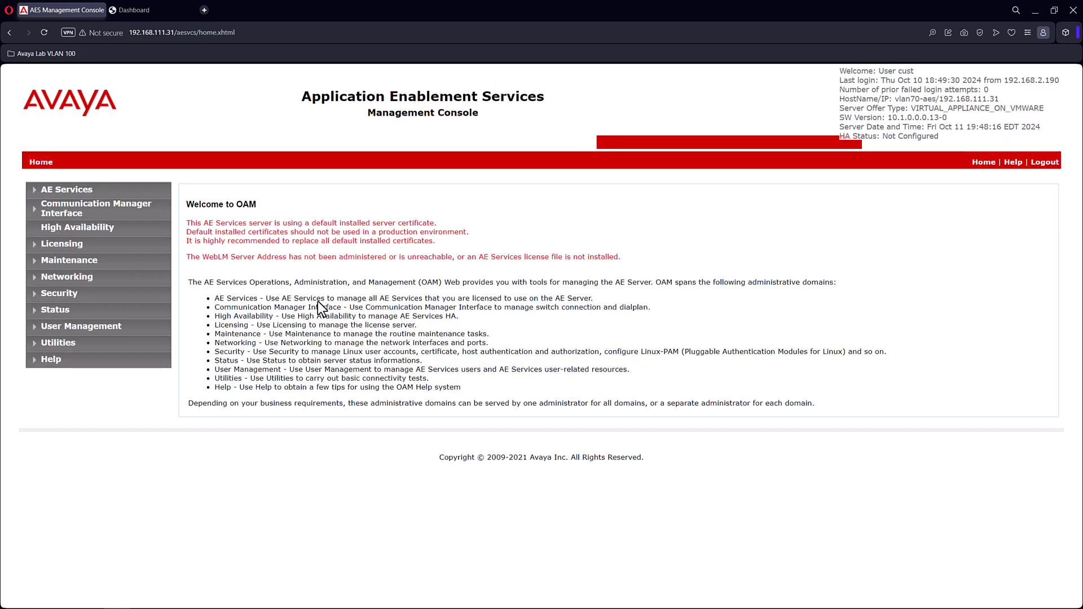
Copy the host name vlan70-aes from the AES console and enter it as the end entity's username in System Manager
drag(936, 99, 896, 99)
right_click(900, 99)
click(913, 141)
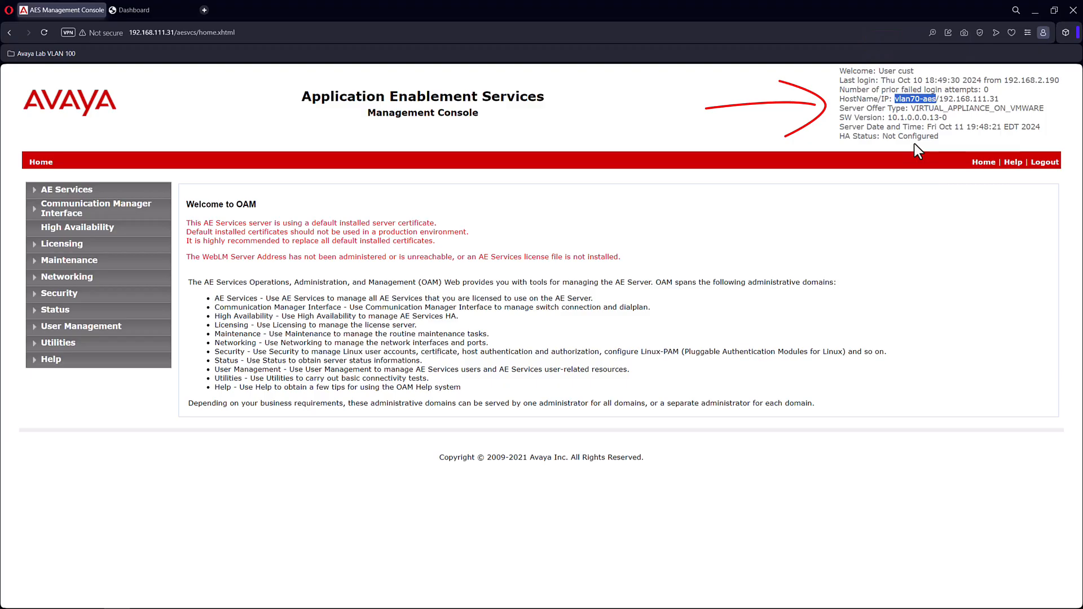
click(161, 9)
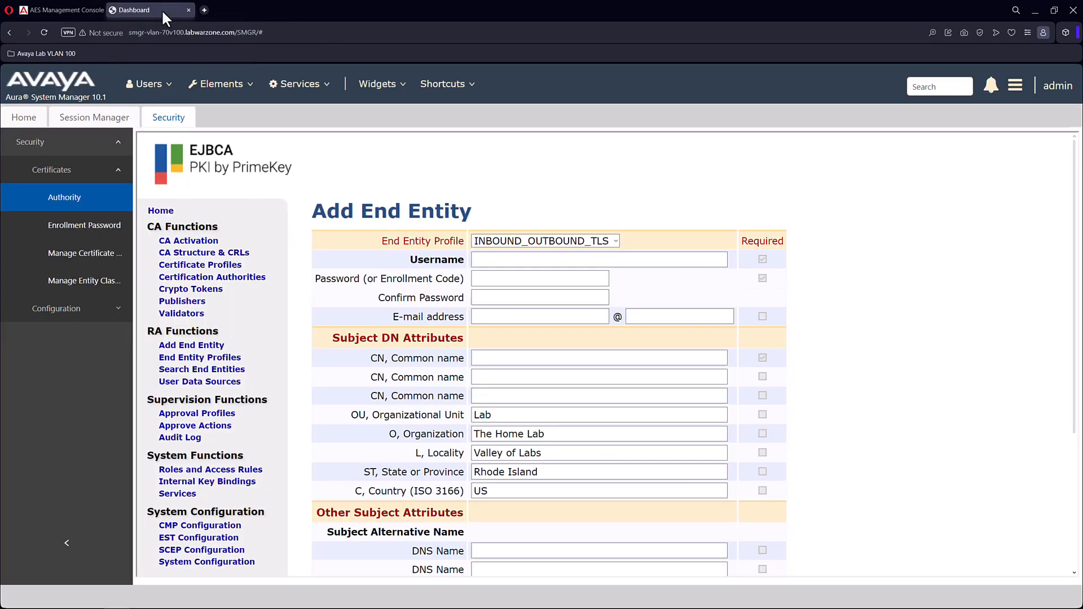
click(526, 264)
key(ctrl+v)
Enter and confirm the end entity's password (enrollment code)
click(500, 279)
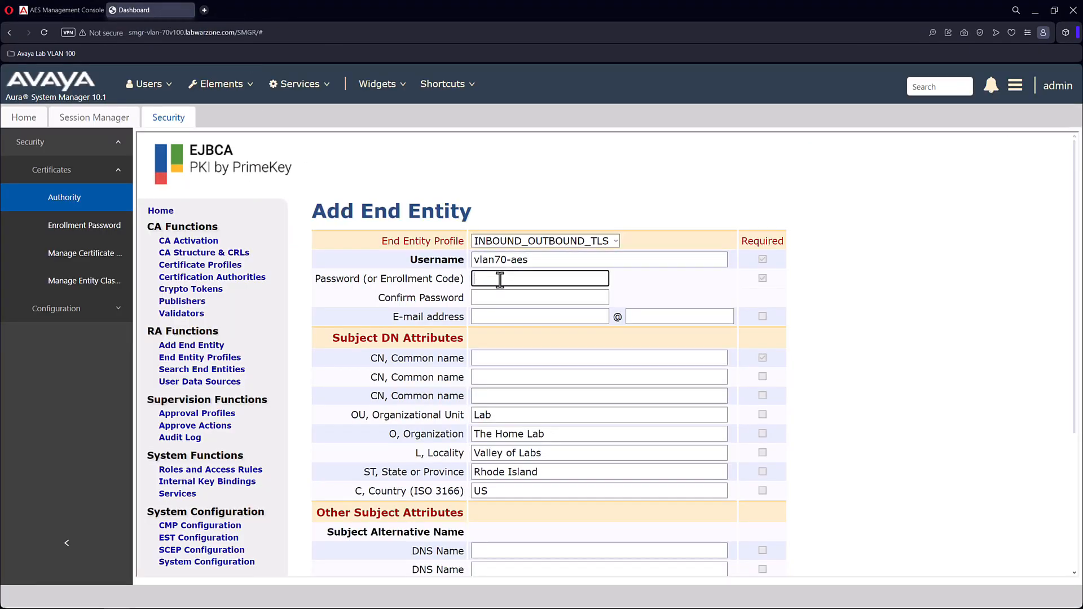
text(••••••••)
key(Tab)
text(••••••••)
key(Tab)
key(Tab)
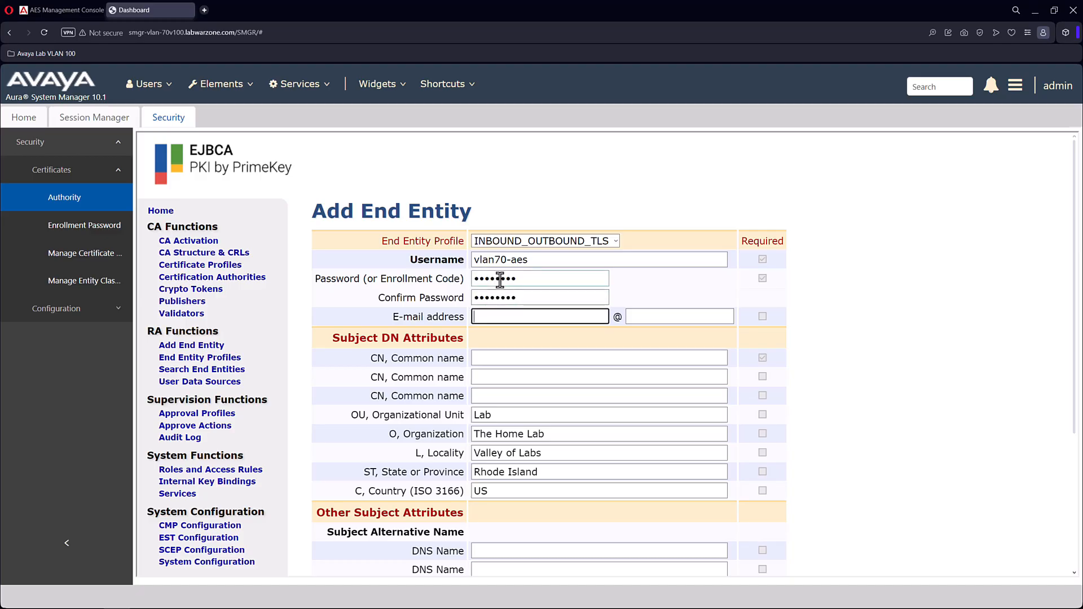
Fill in the first common name with the AES host name followed by @ and its lab domain, keeping the other subject DN defaults
key(Tab)
key(ctrl+v)
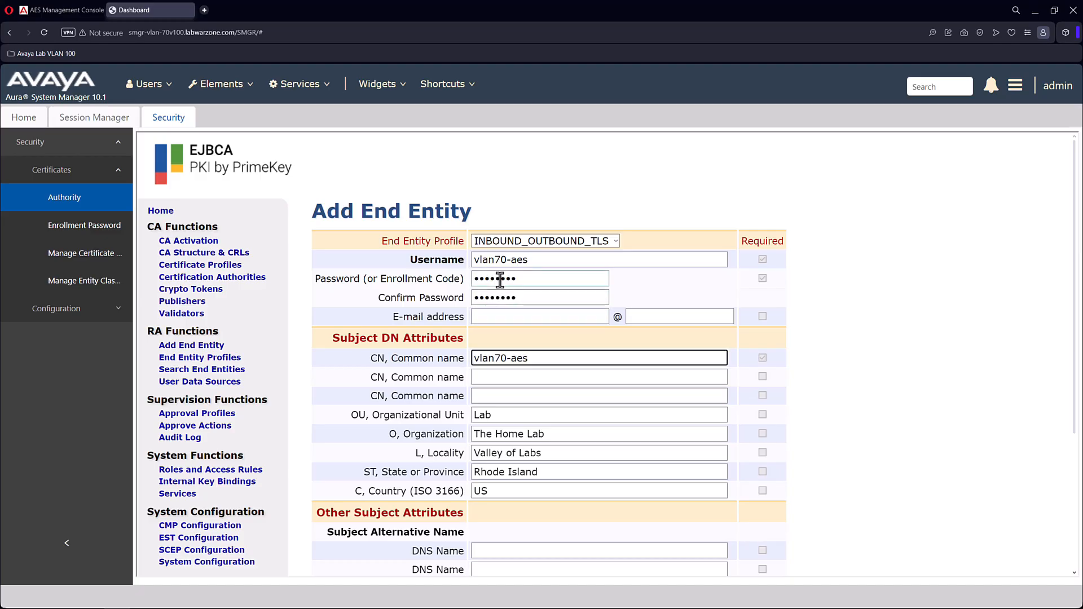
text(@labwarzone.com)
key(Tab)
key(Tab)
key(Tab)
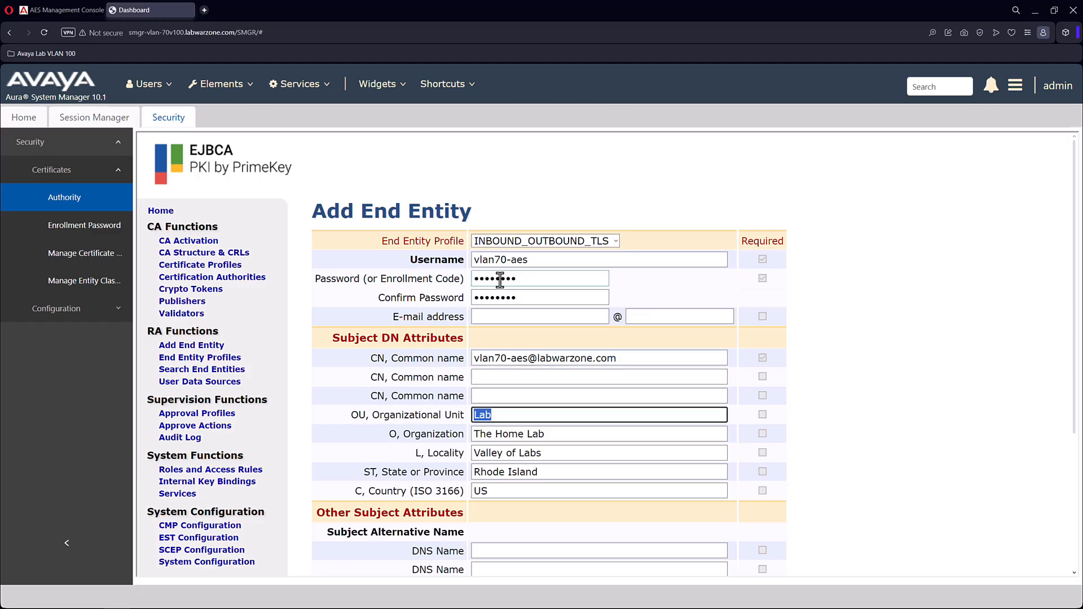
key(Tab)
key(Tab)
key(Tab)
key(Tab)
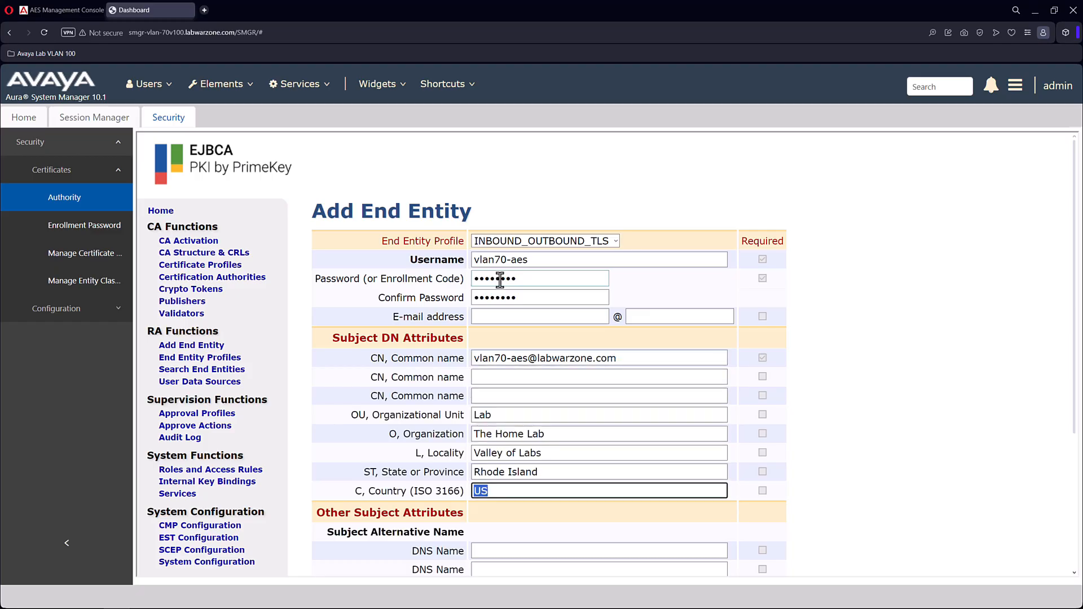
Set the first subject alternative DNS name to vlan70-aes.labwarzone.com and the first IP address to 192.168.111.31
scroll(542, 234, down, 3)
key(Tab)
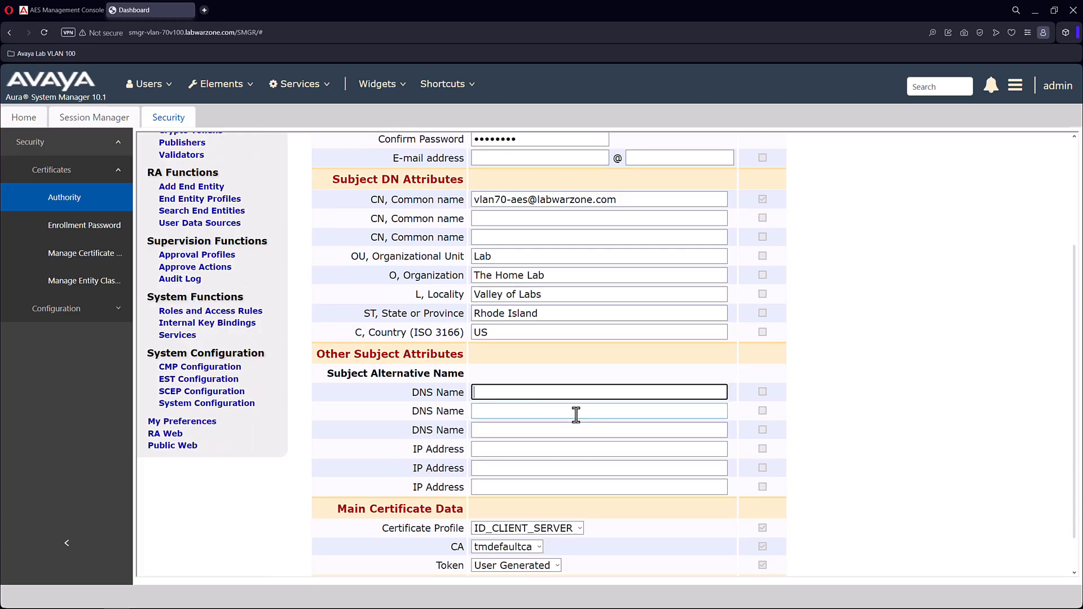
text(vlan70-aes.labwarzone.com)
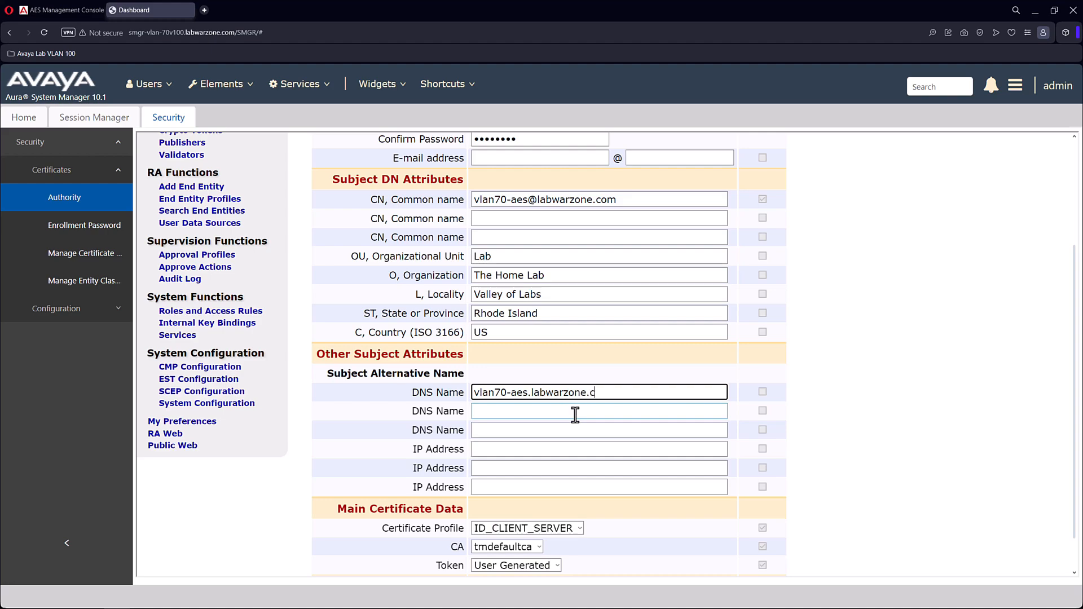
key(Tab)
key(Tab)
key(Tab)
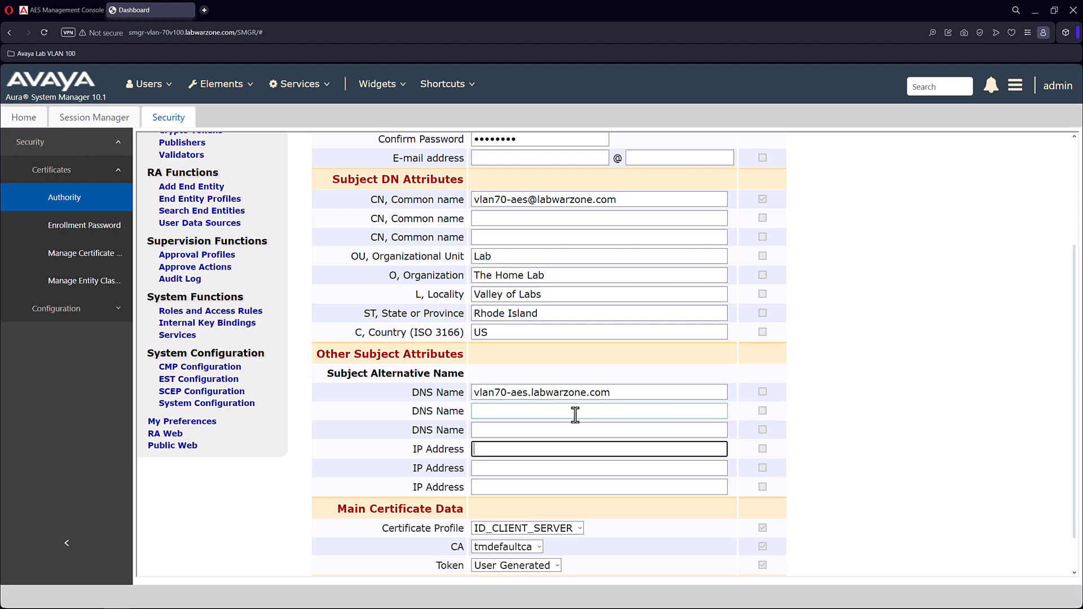
text(192.168.111.31)
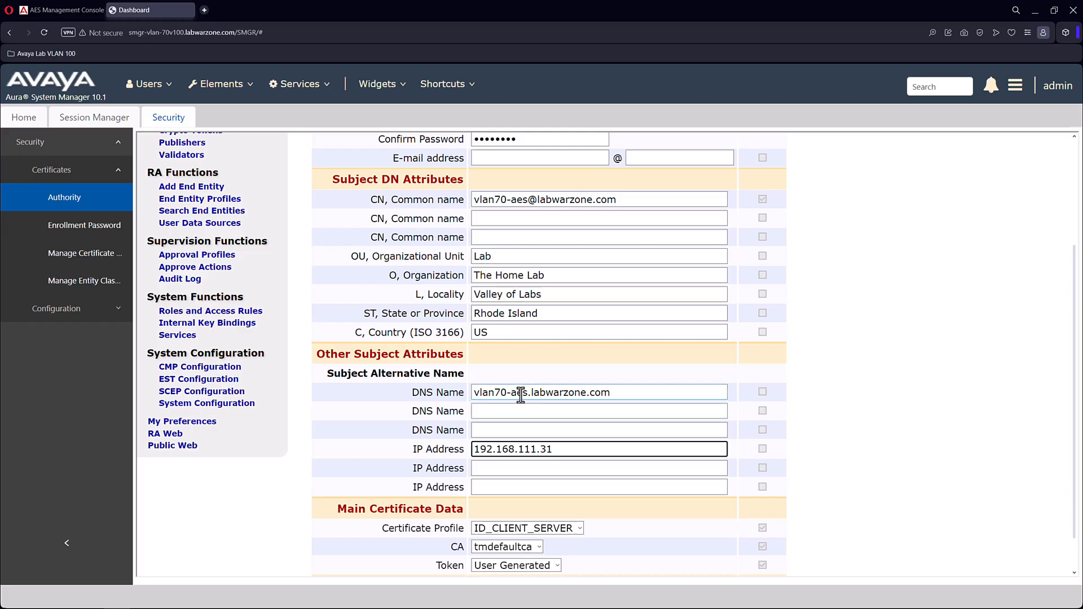
Set the token type to P12 file and add the end entity
scroll(533, 417, down, 1)
click(557, 520)
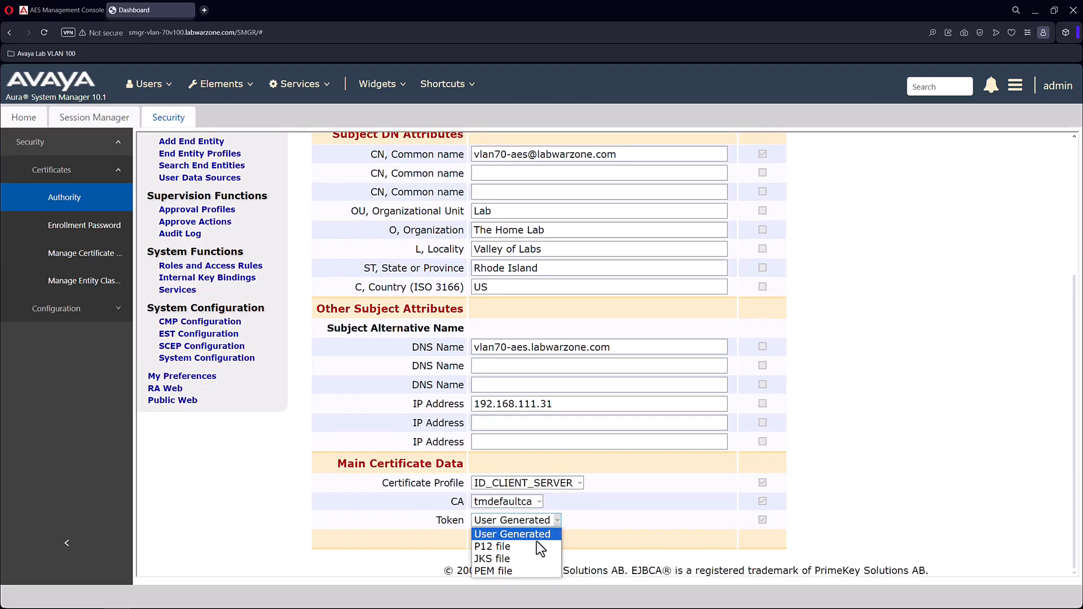
click(531, 547)
click(494, 544)
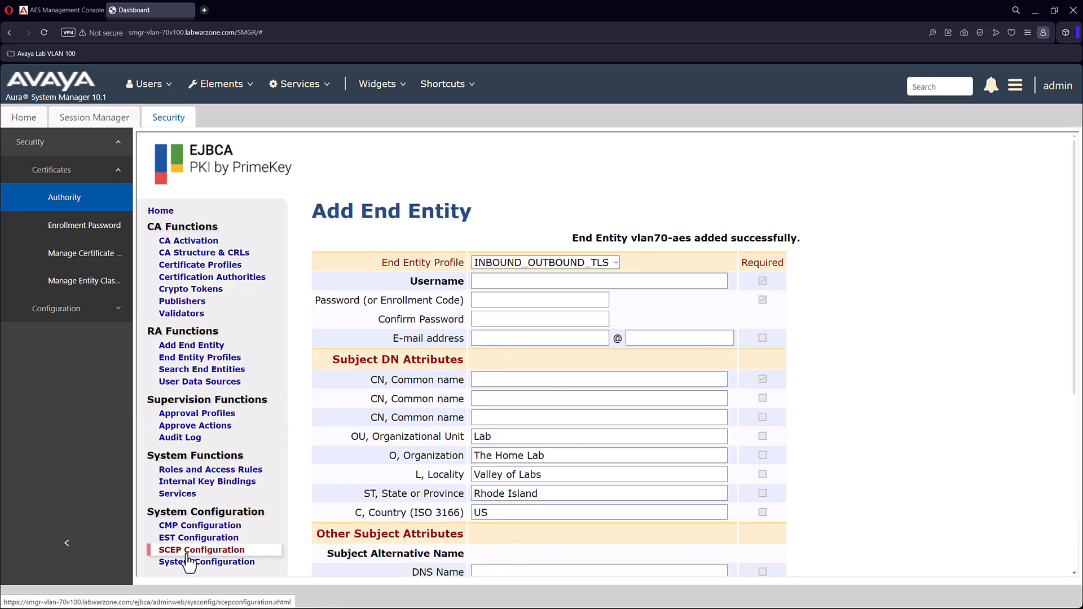
Open keystore creation on the EJBCA public site and authenticate as vlan70-aes with the enrollment password
scroll(188, 554, down, 3)
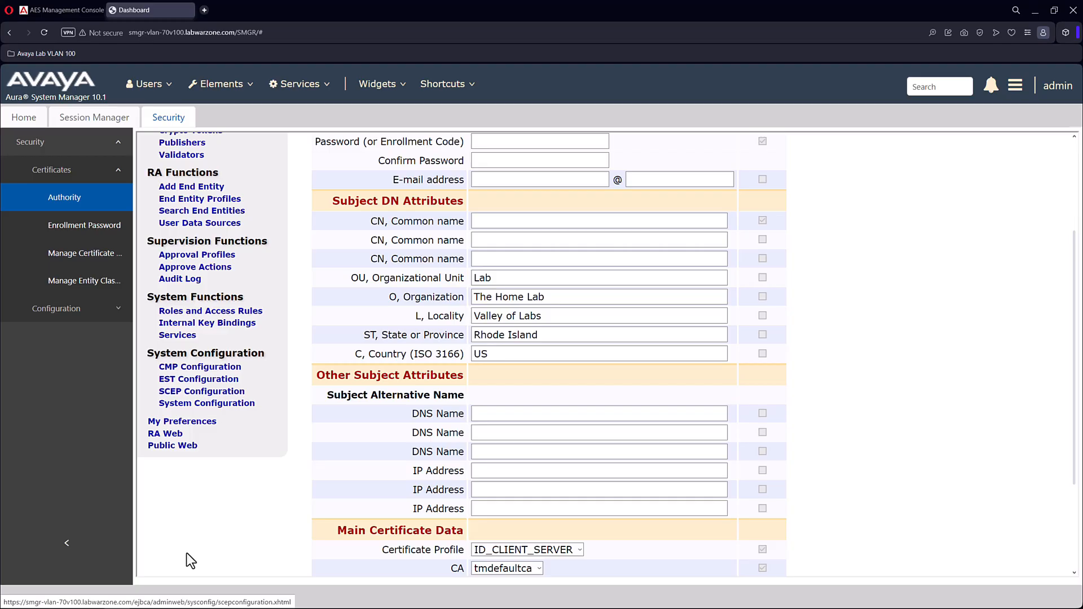
click(172, 446)
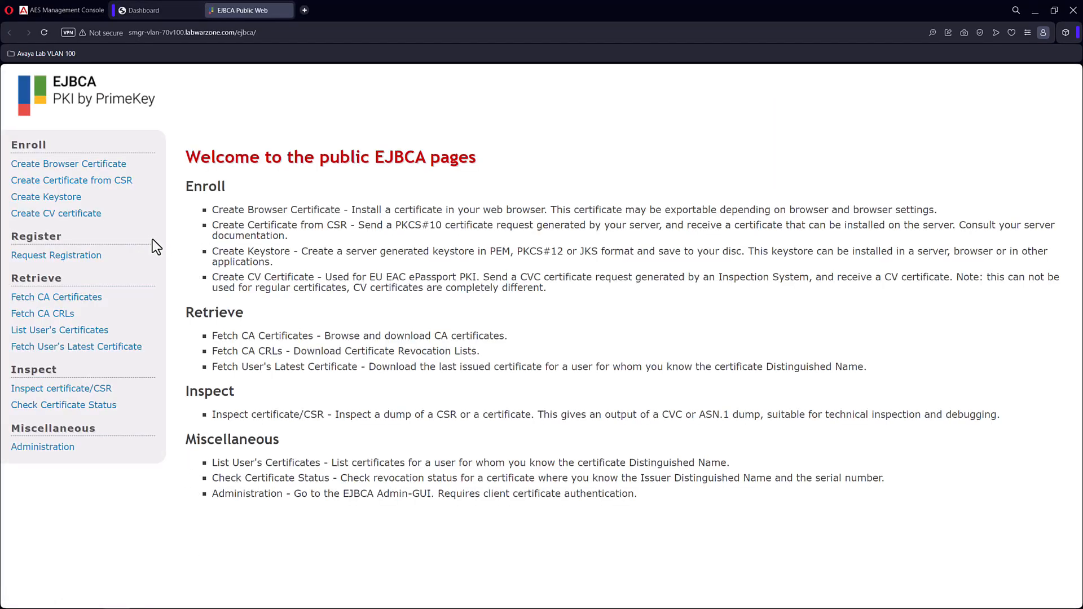
click(61, 199)
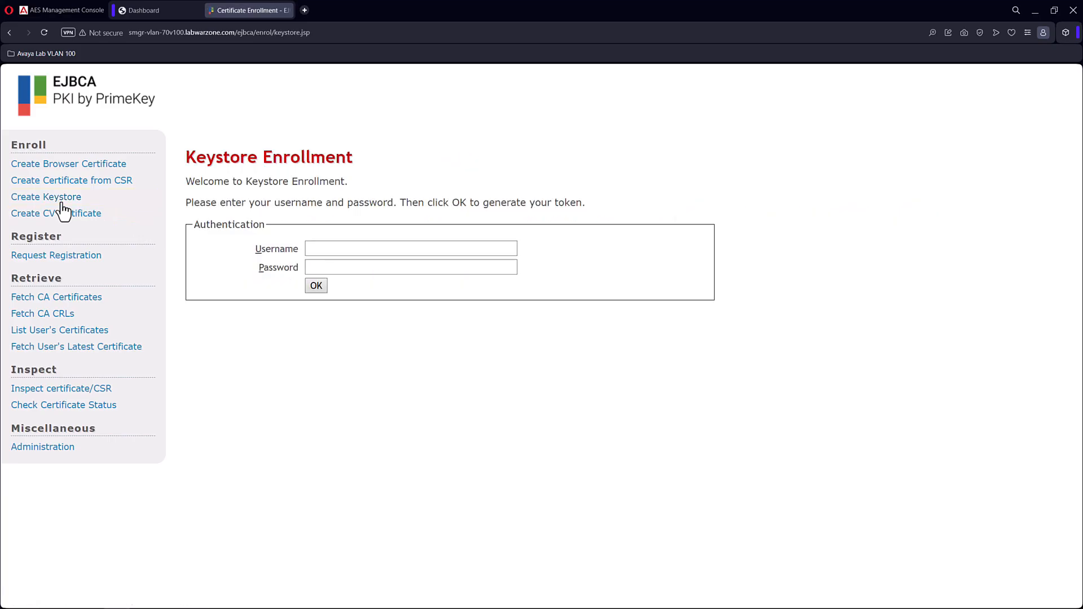
click(341, 248)
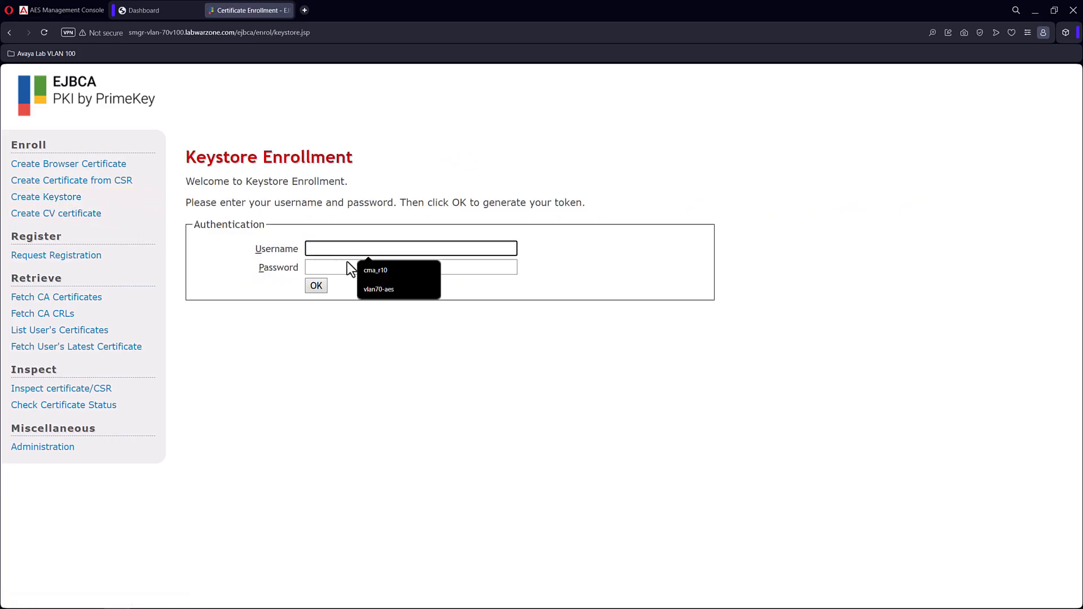
key(ctrl+v)
click(354, 274)
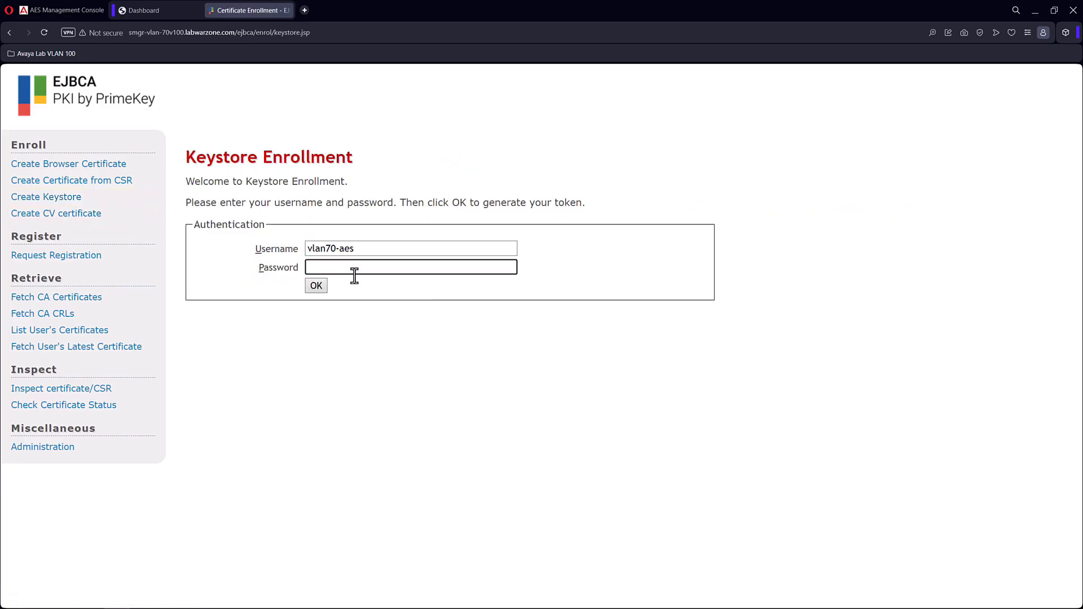
text(••••••••)
click(323, 291)
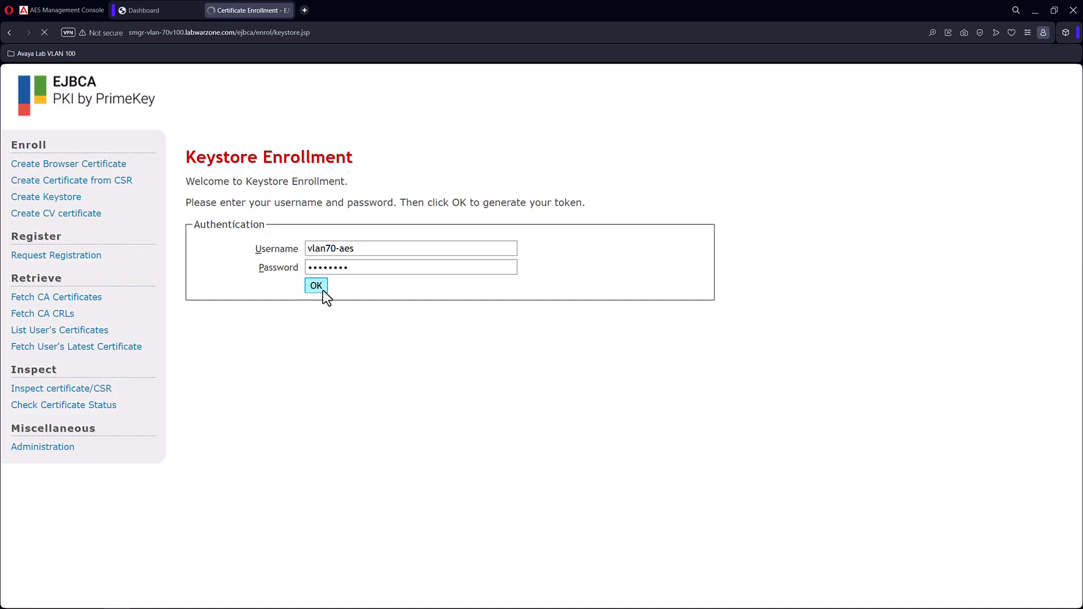
Enroll the keystore with an RSA 2048 bits key specification and download vlan70-aes.p12
click(374, 329)
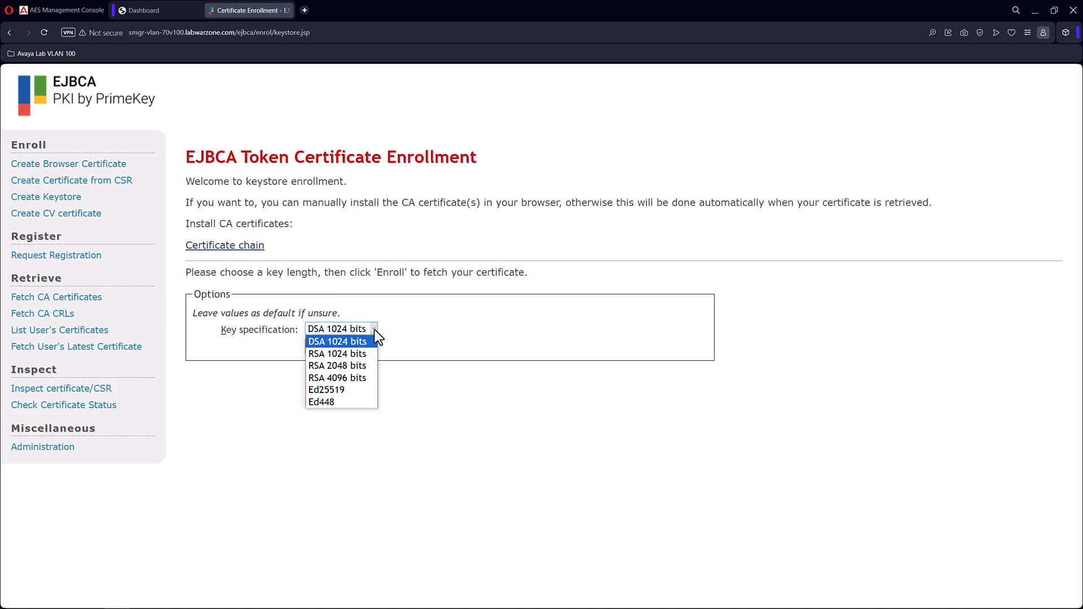
click(359, 364)
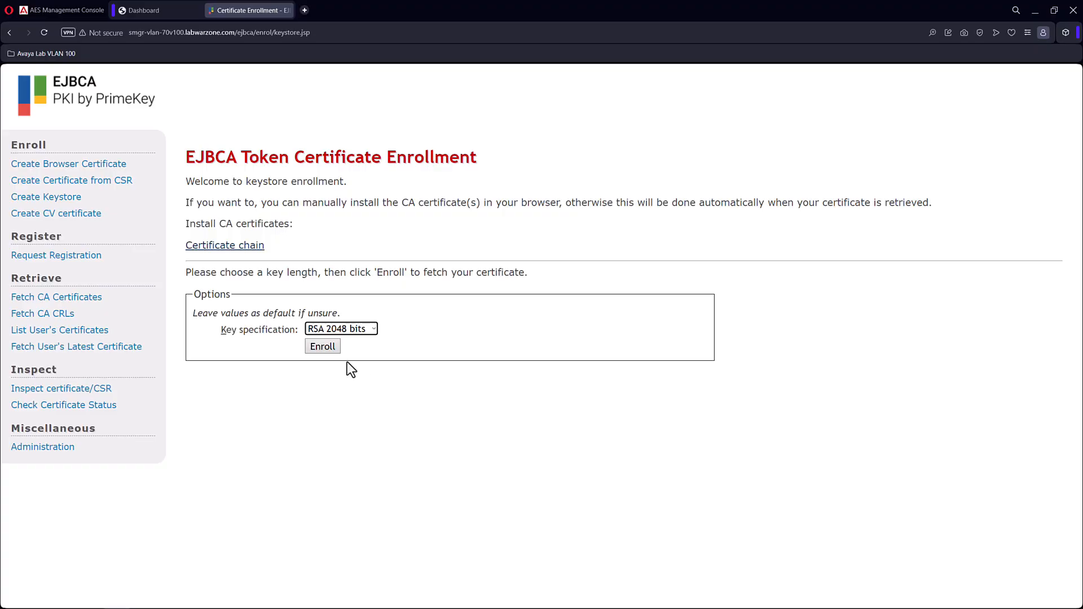
click(334, 352)
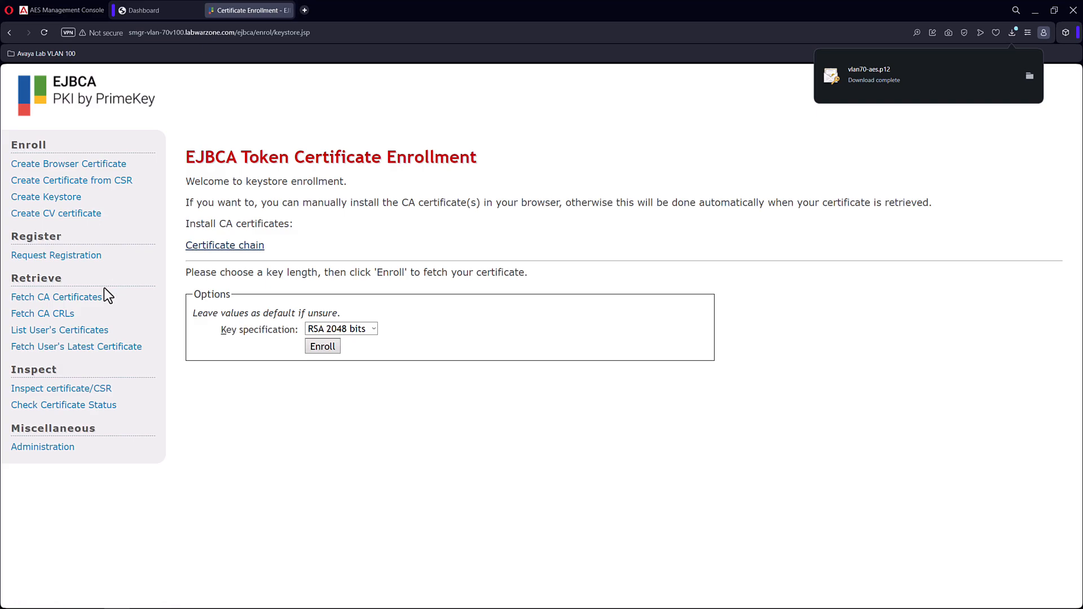
Download the System Manager CA certificate as PEM from the EJBCA CA certificates page
click(95, 301)
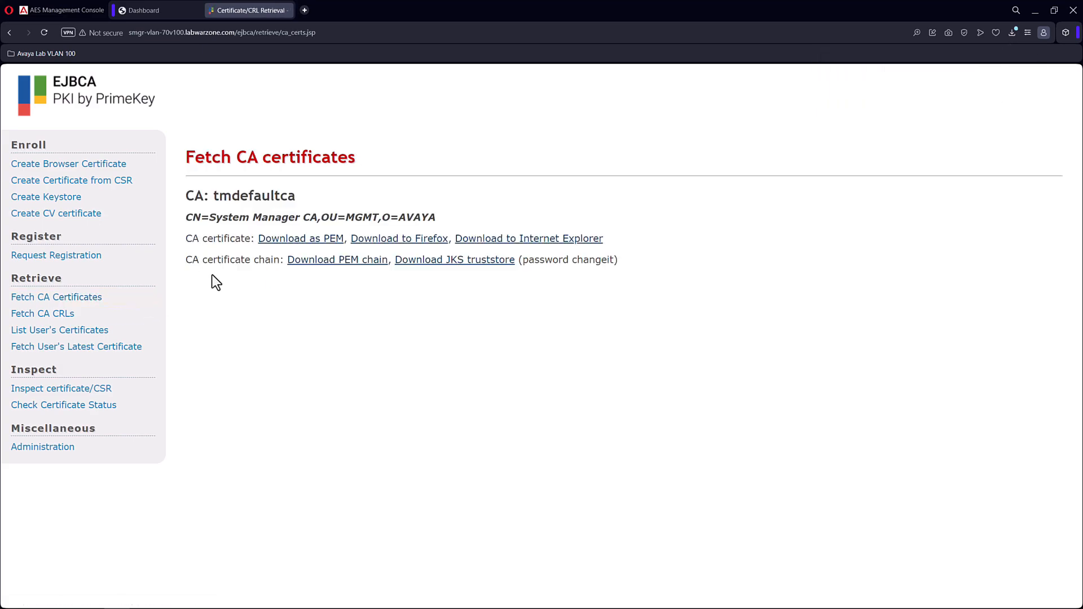
click(330, 246)
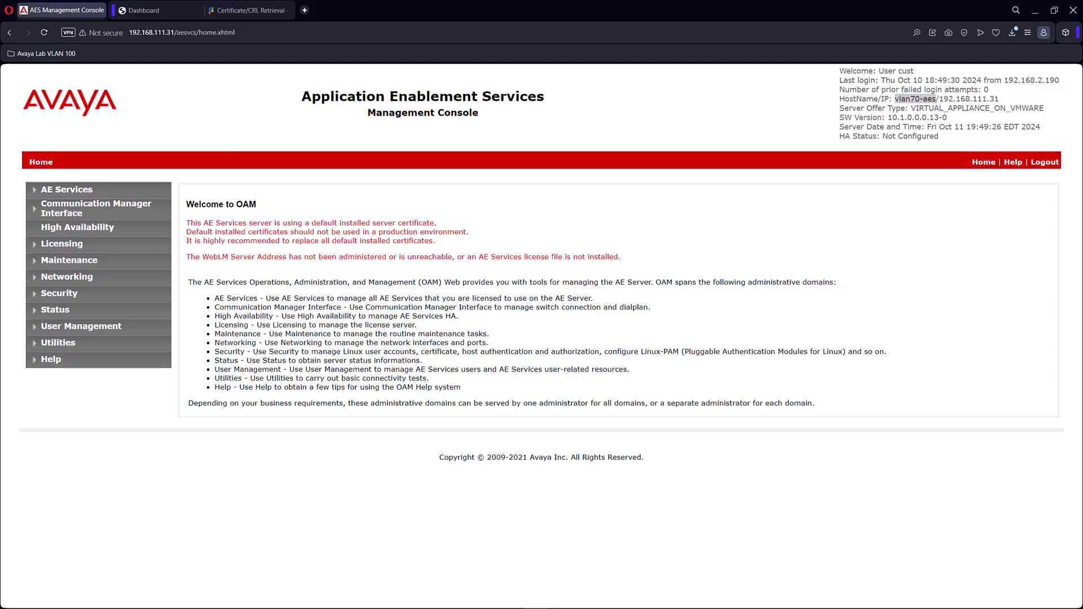
Import SystemManagerCA.pem into the AES server's CA trusted certificates with the alias SMGRCA
click(102, 300)
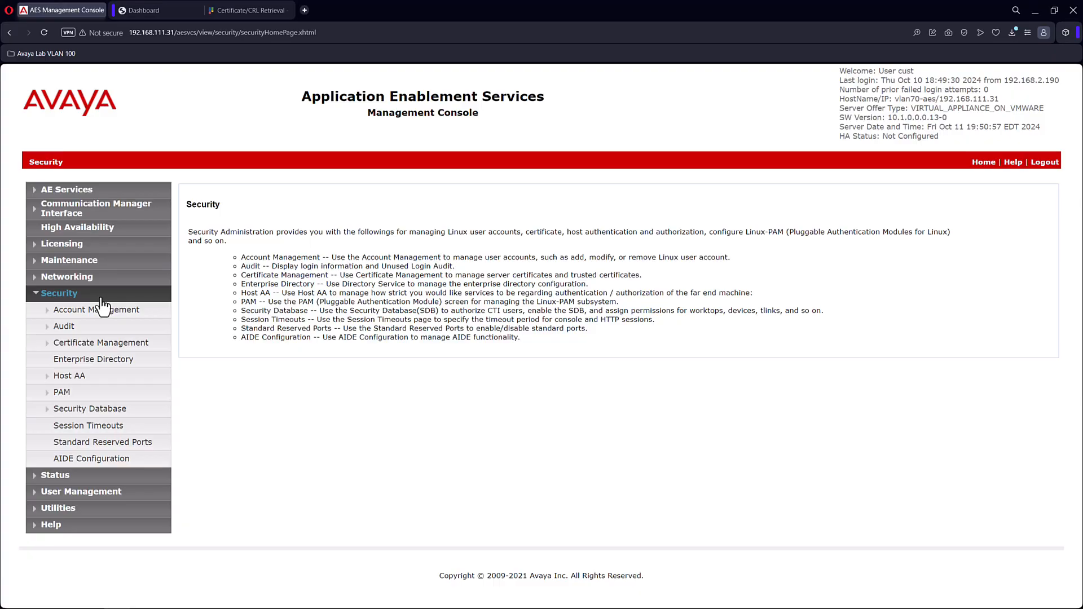
click(124, 342)
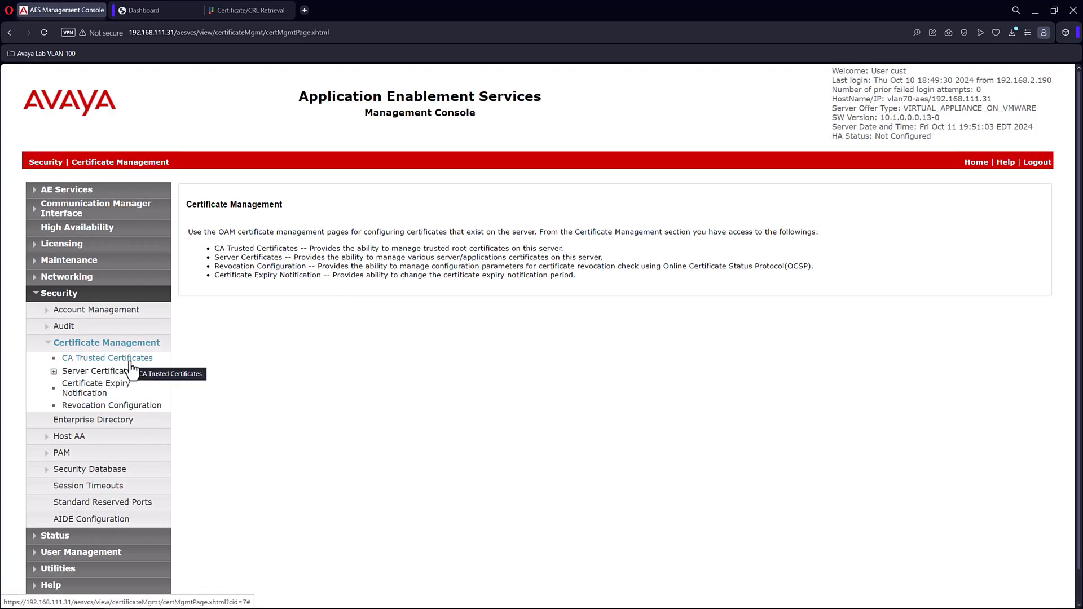
click(131, 362)
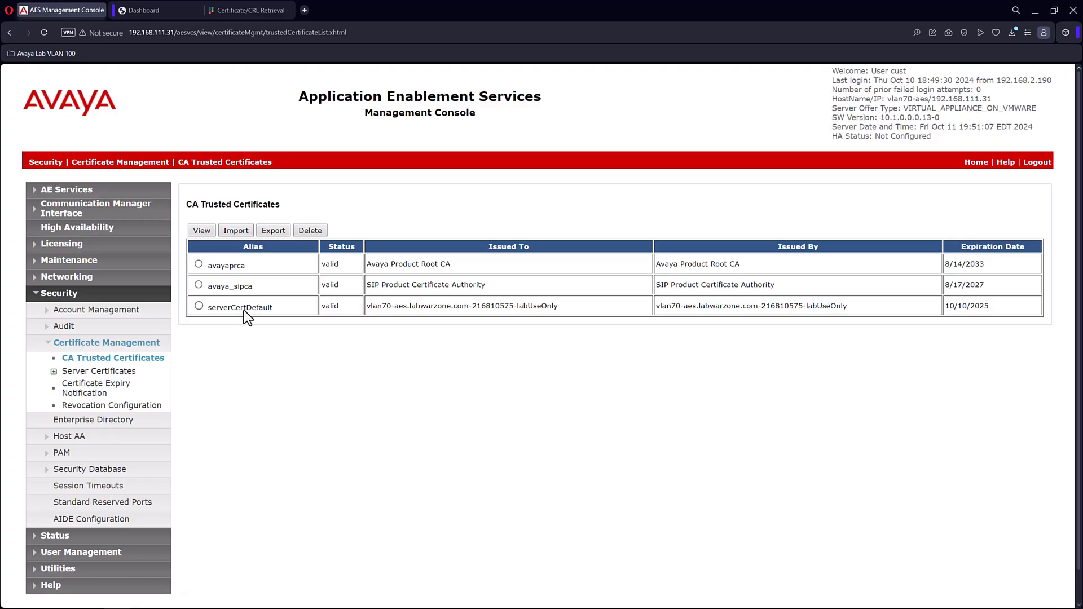
click(245, 236)
click(249, 227)
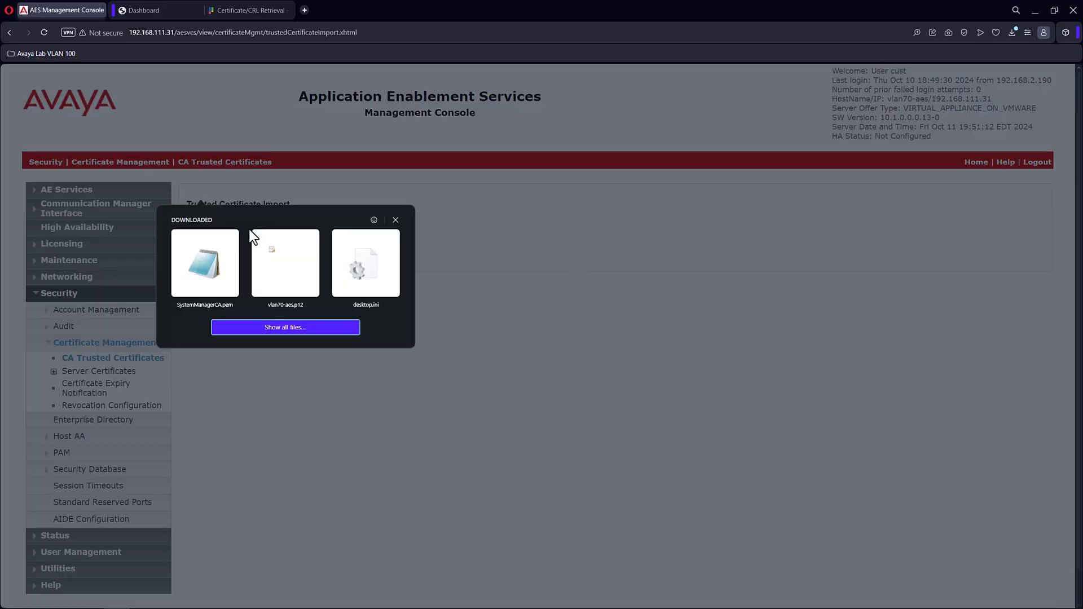
click(204, 270)
click(276, 243)
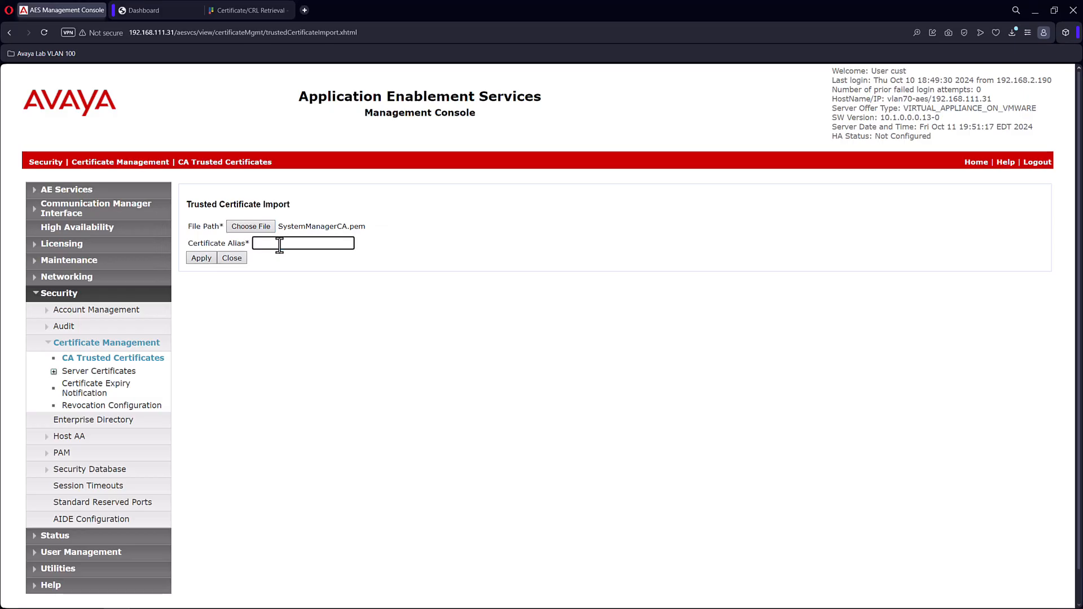
text(SMGRCA)
click(207, 259)
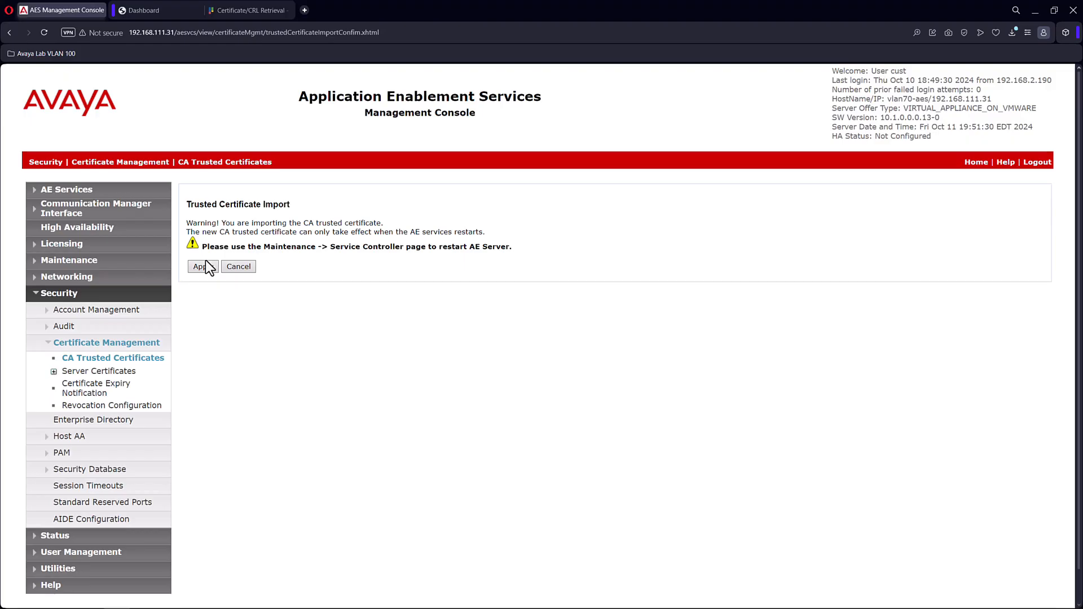
click(206, 268)
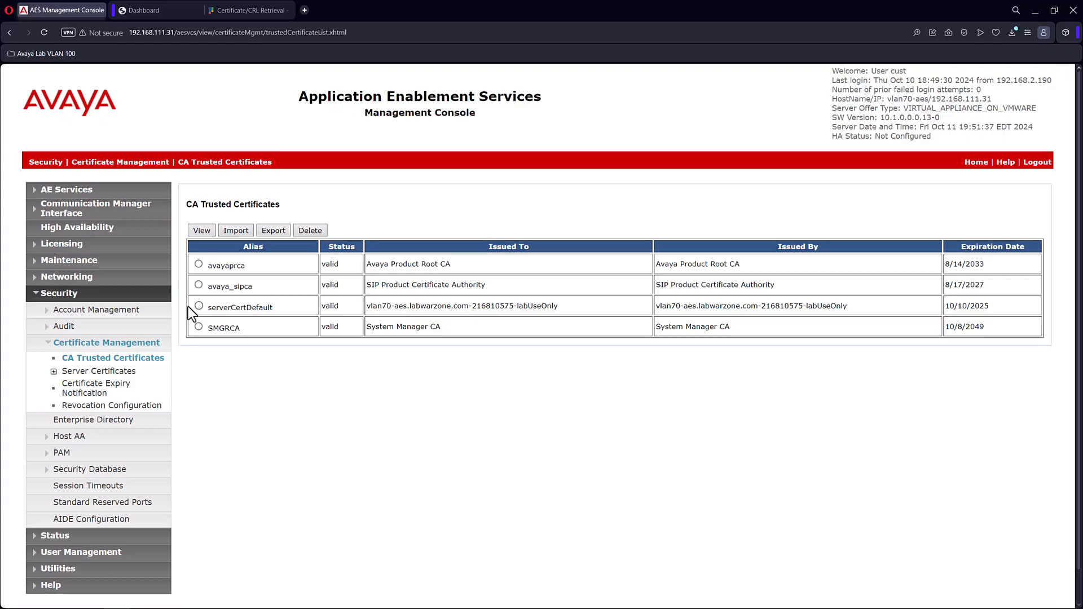
Start a server certificate import on AES using vlan70-aes.p12 with the certificate alias server
click(55, 376)
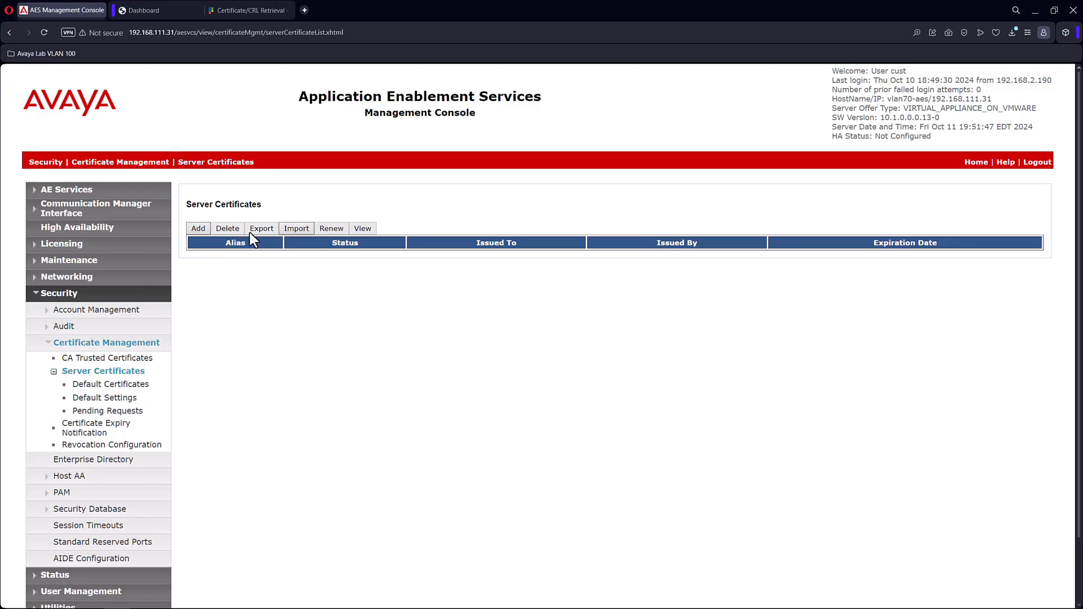
click(303, 233)
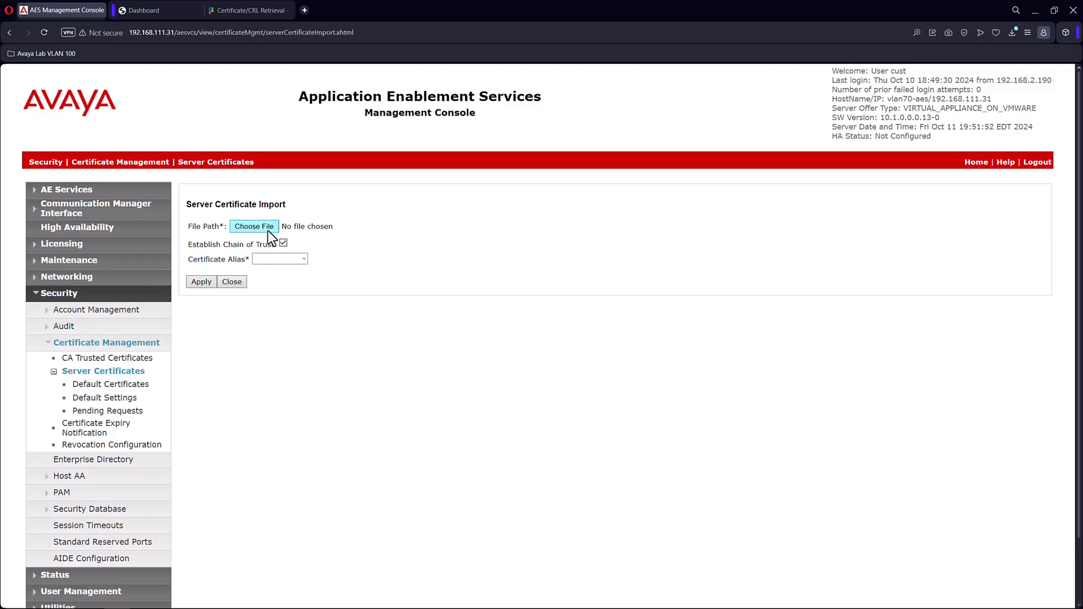
click(270, 228)
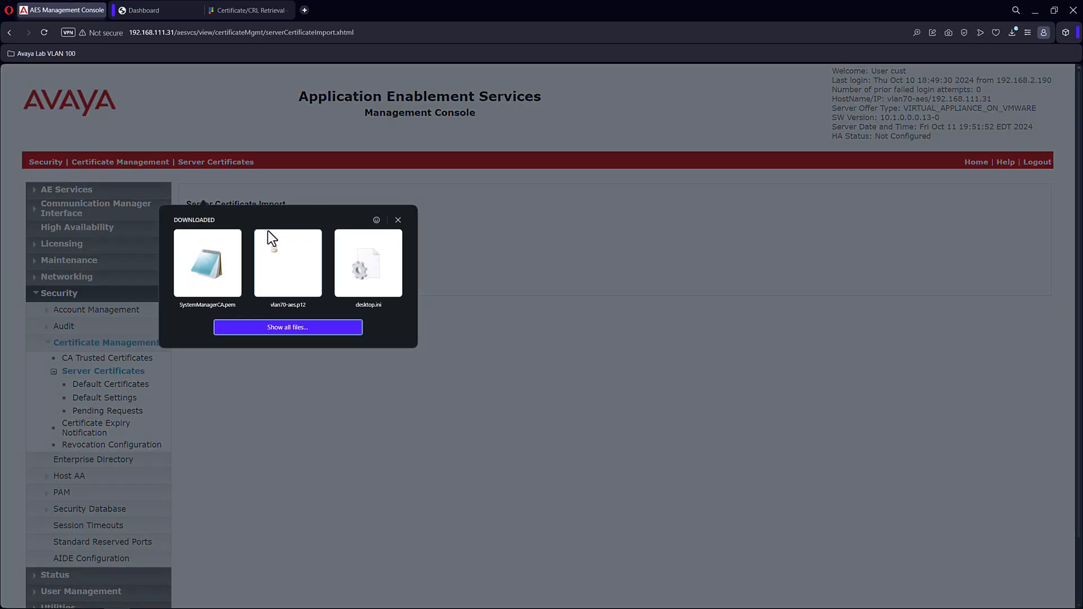
click(284, 271)
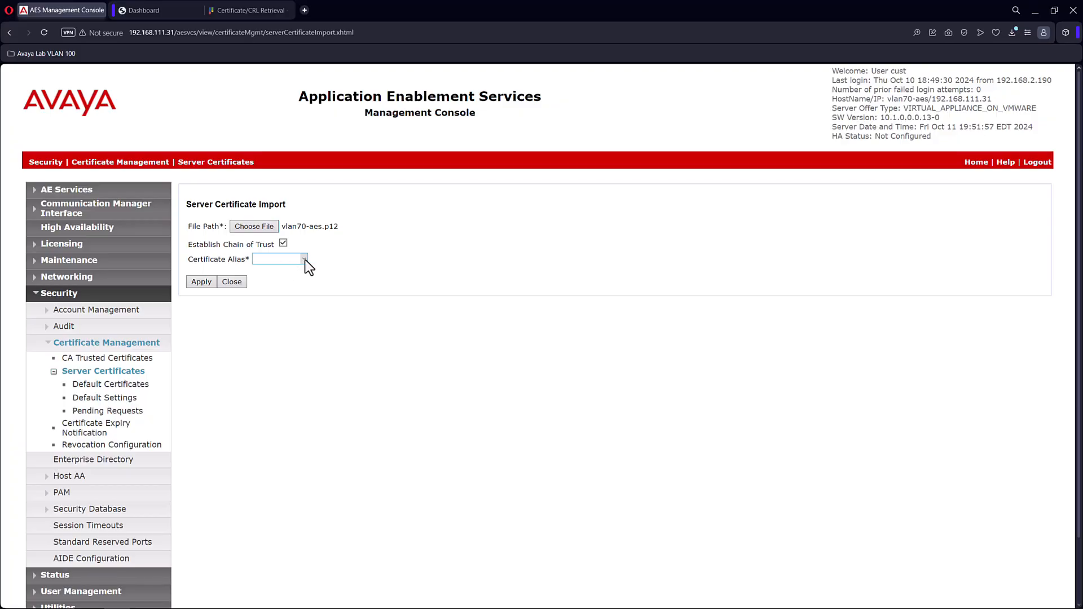
click(305, 260)
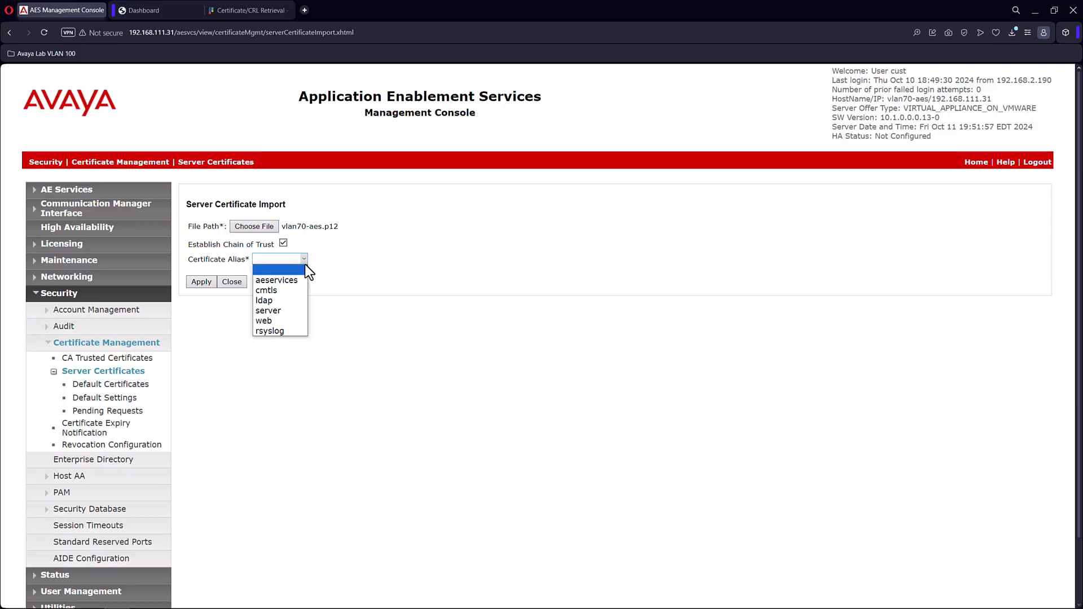
click(300, 310)
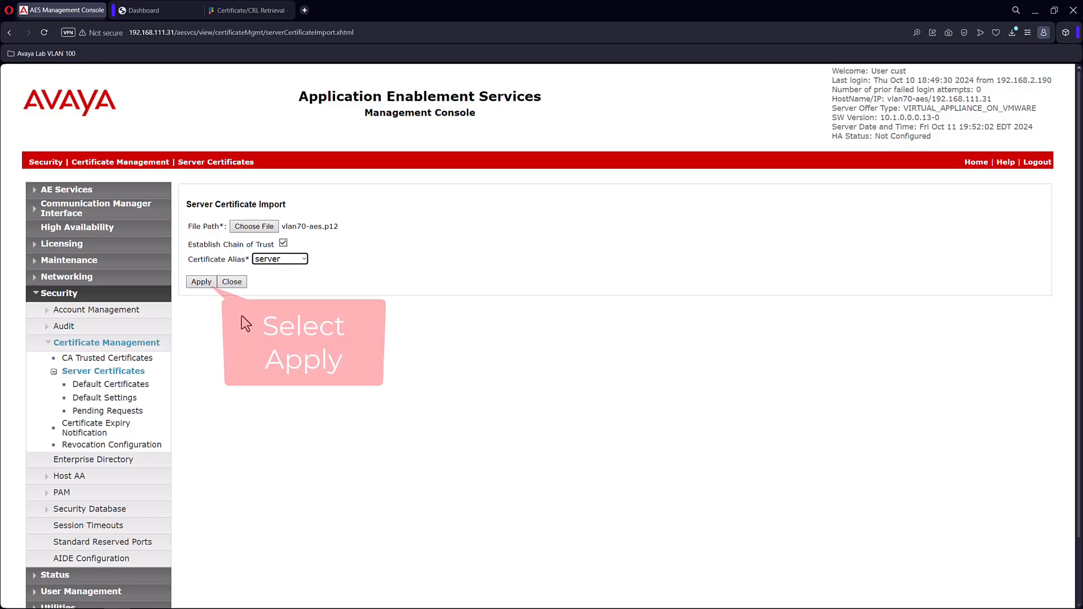
click(211, 286)
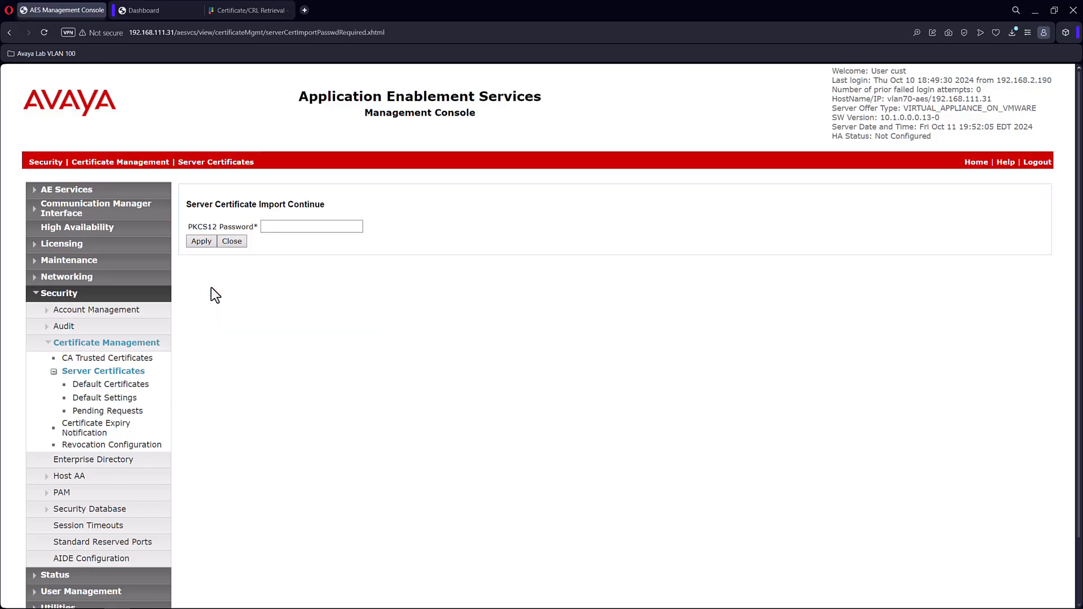
Enter the PKCS12 password and confirm the server certificate import
click(302, 229)
text(••••••••)
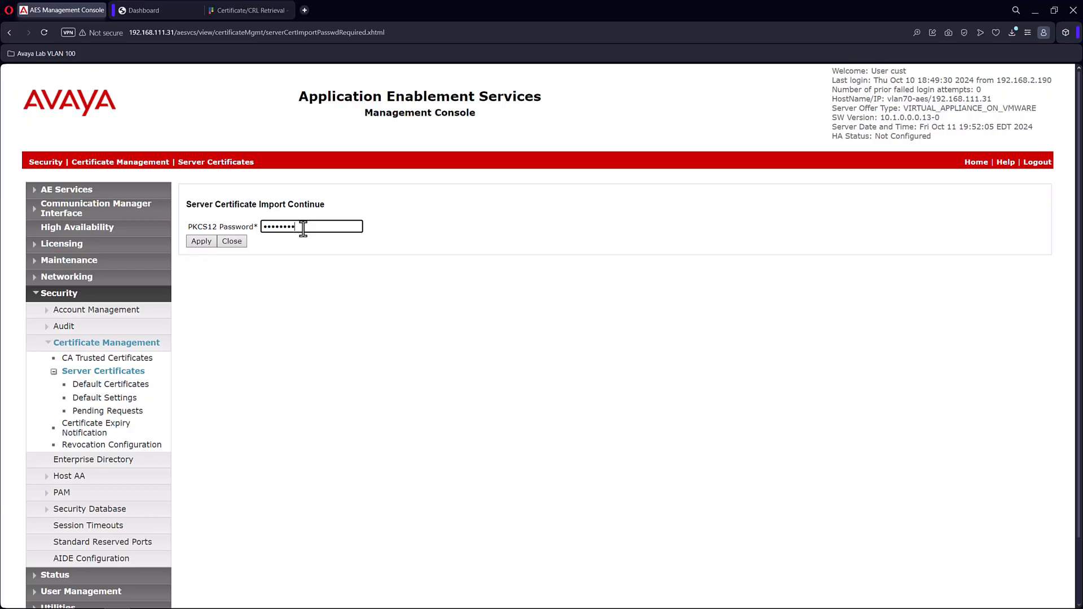
click(204, 245)
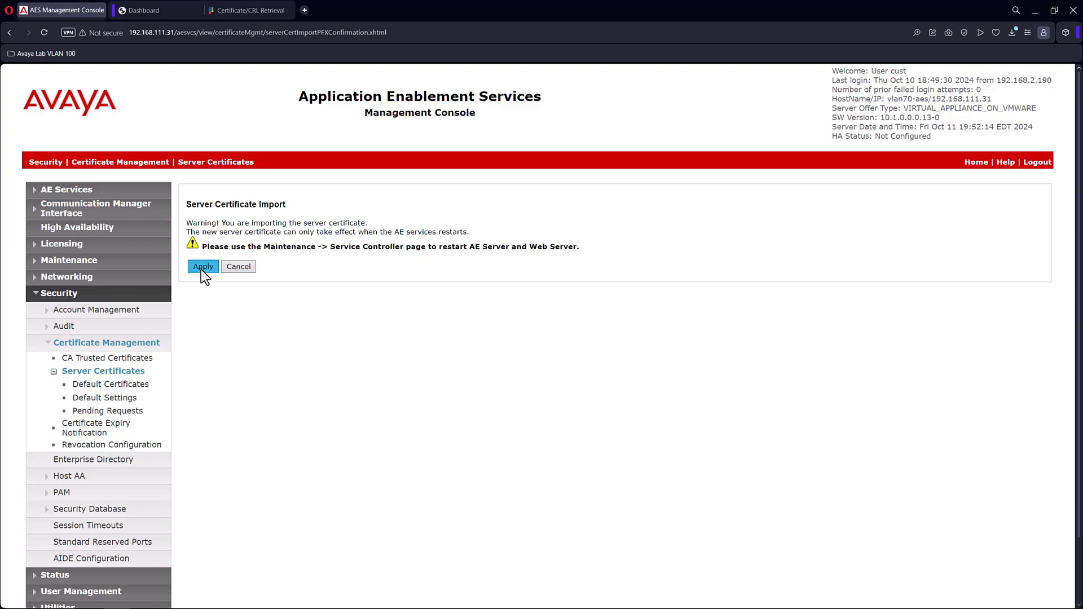
click(201, 269)
Restart Linux on the AES server from the maintenance Service Controller and start a stopwatch to time the reboot
click(40, 294)
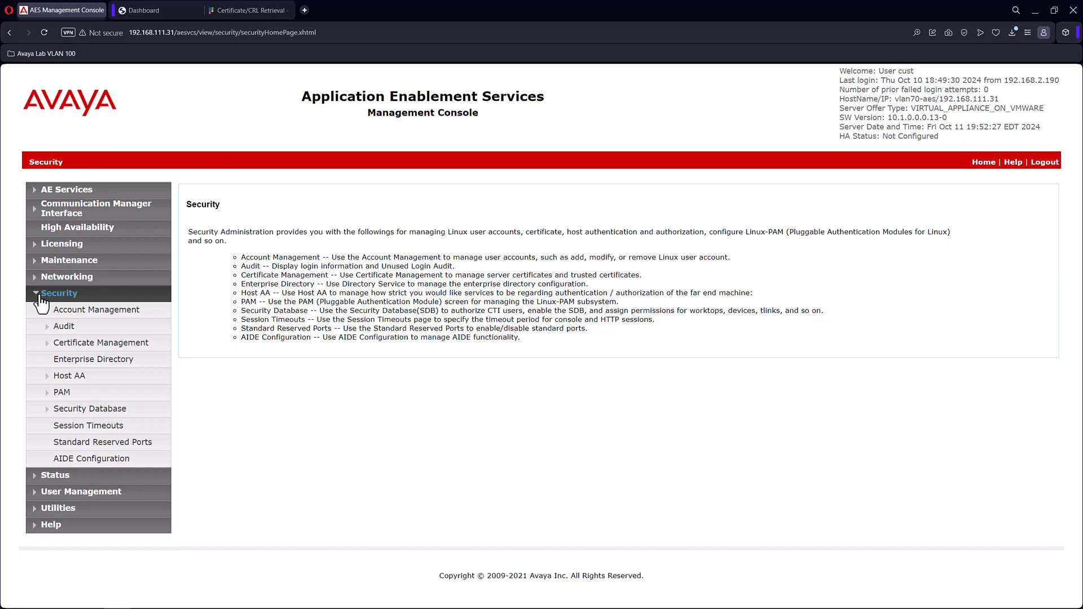
click(74, 264)
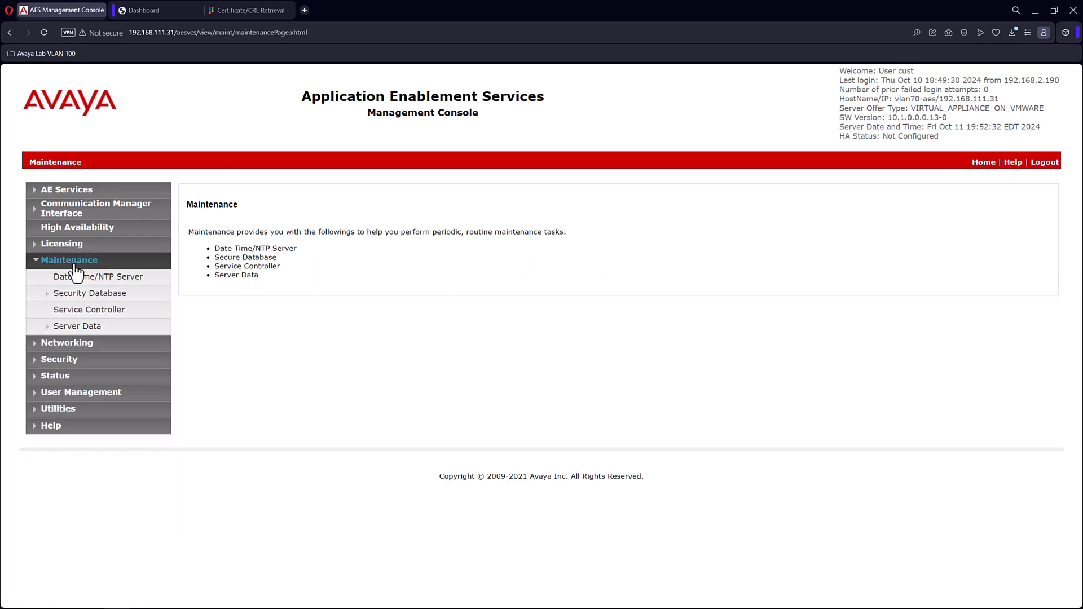
click(115, 313)
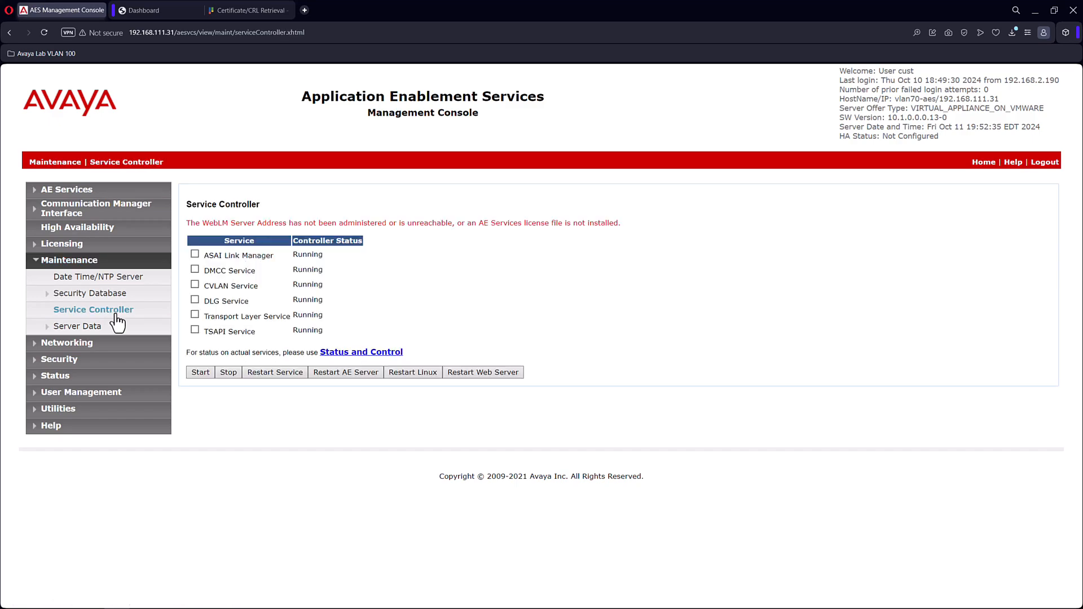
click(438, 377)
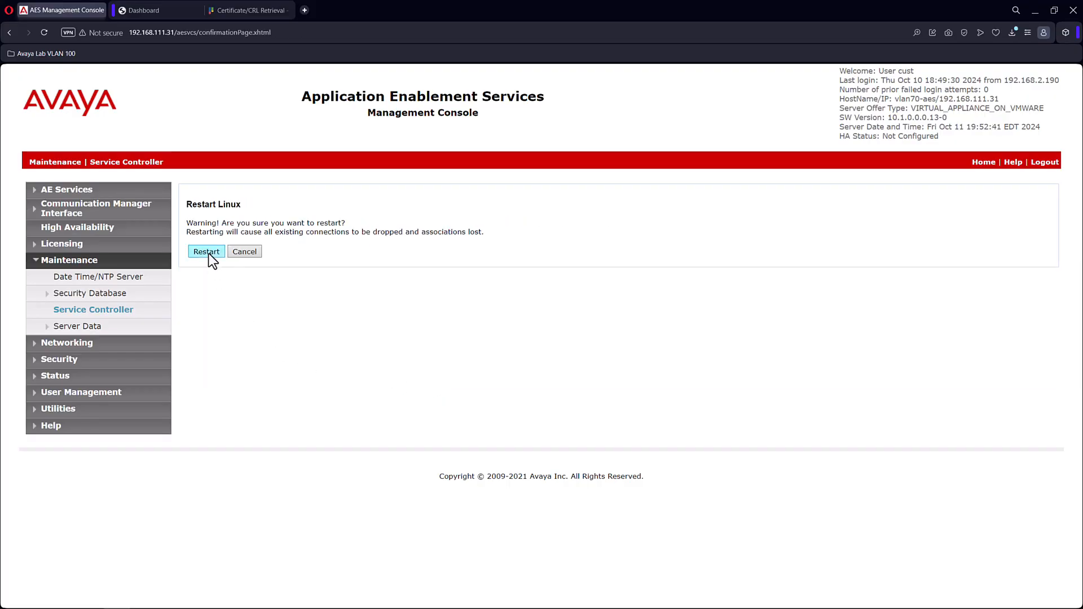
click(209, 253)
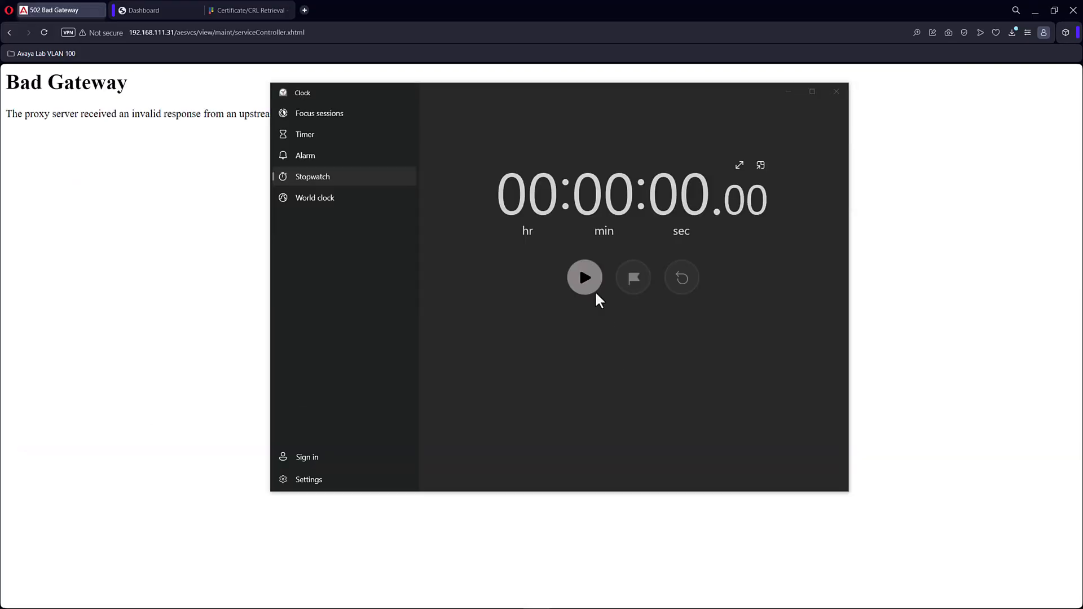
click(584, 277)
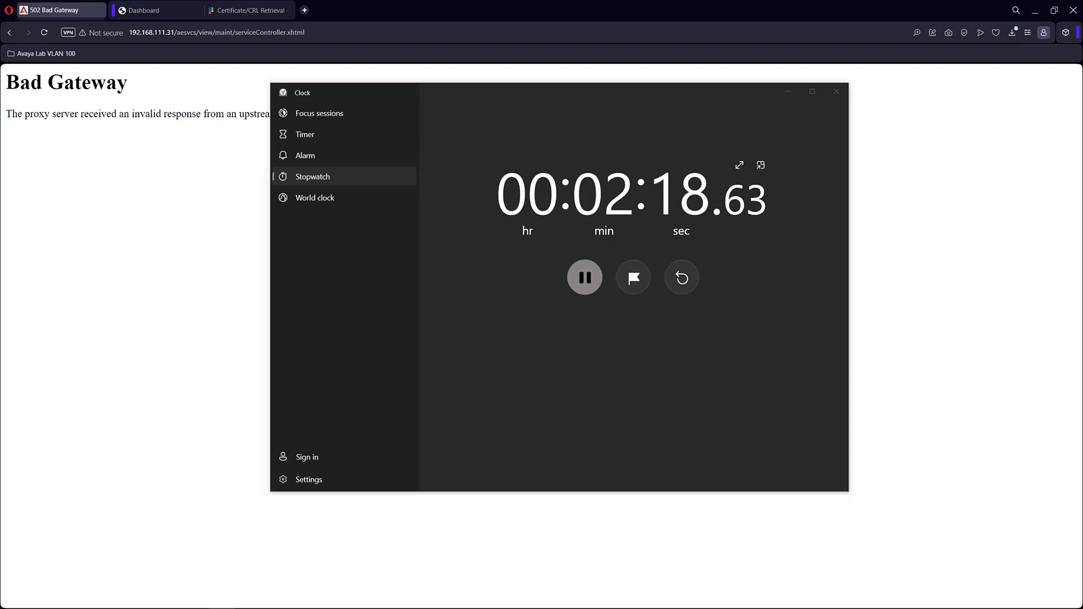
Reload the AES console at 192.168.111.31 and proceed past the browser's privacy warning to the login page
click(44, 32)
click(489, 416)
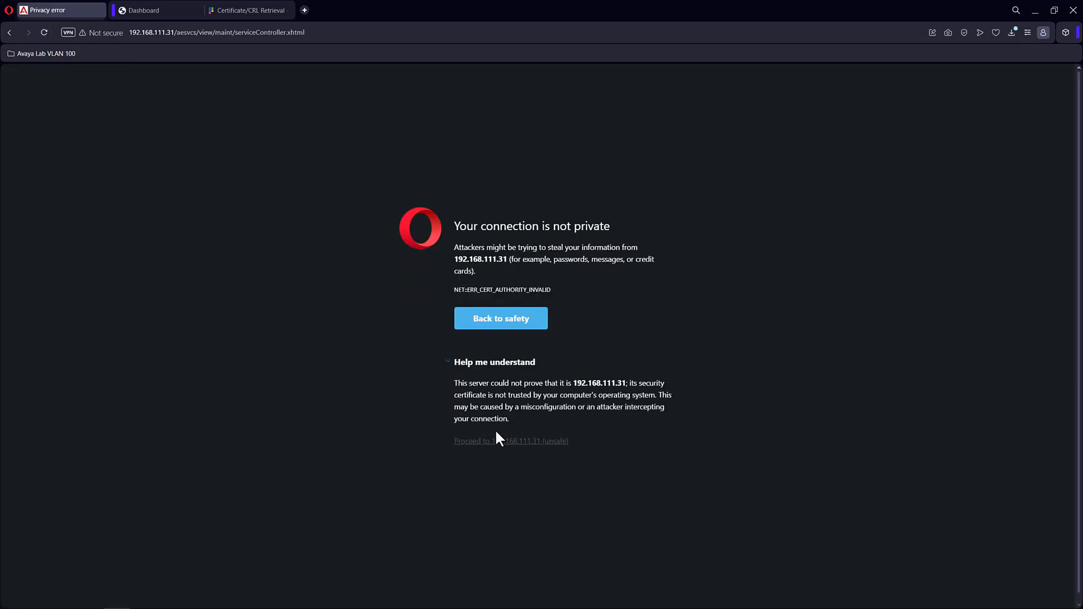
click(496, 441)
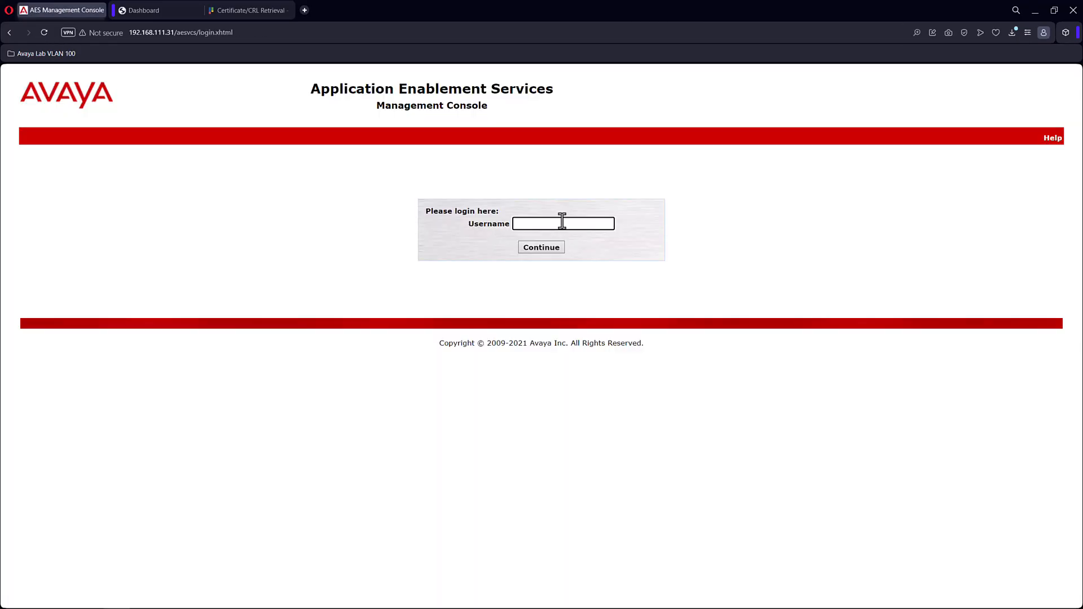
Inspect the AES site certificate's issuer and its Certificate Subject Alternative Name field, and close the viewer
click(93, 33)
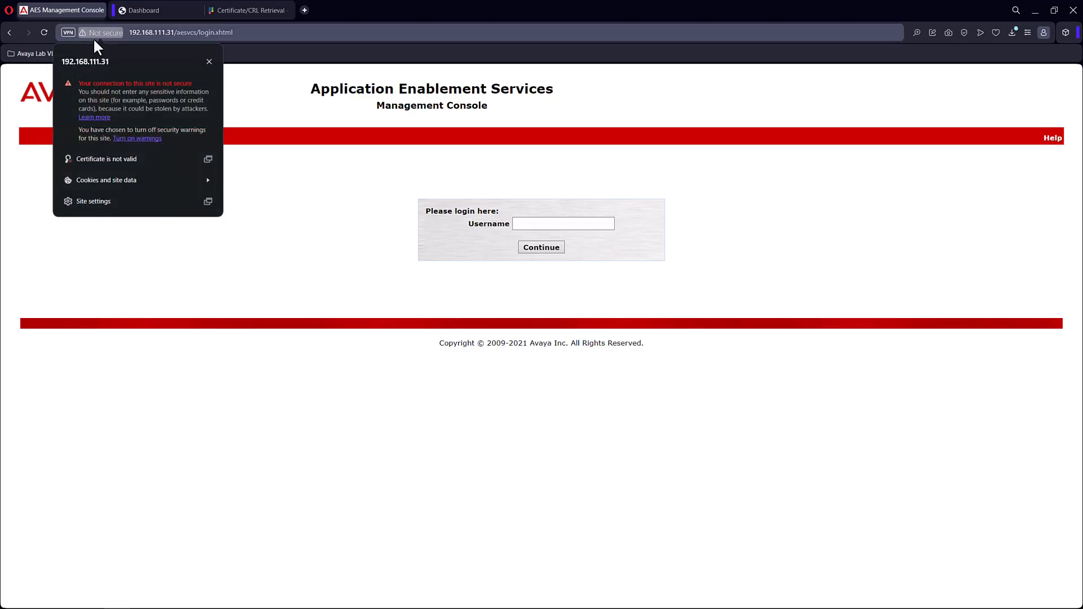
click(142, 159)
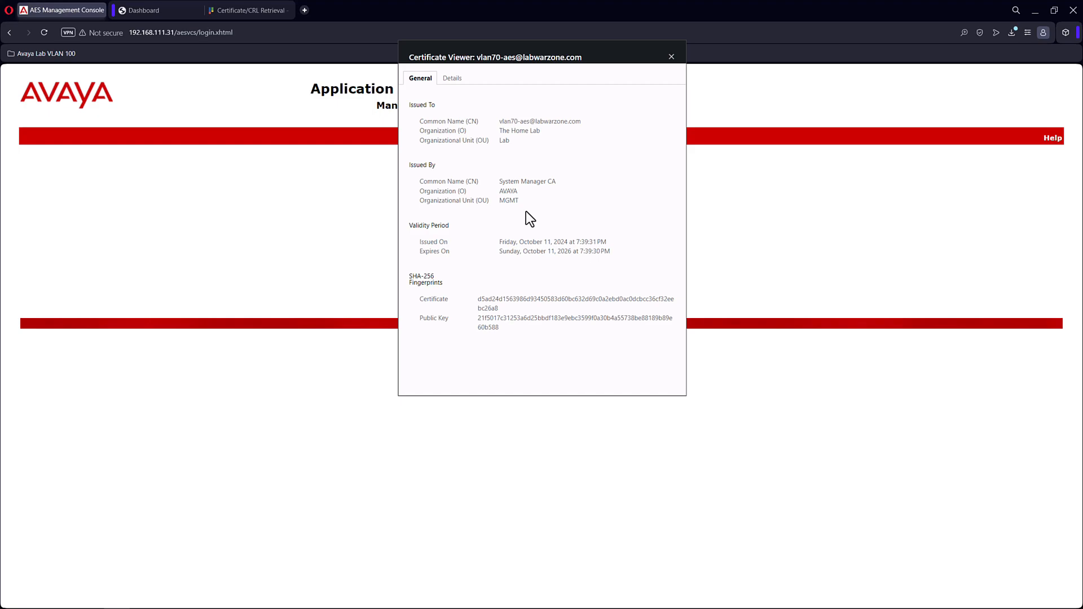
click(452, 79)
drag(672, 194, 675, 243)
click(546, 274)
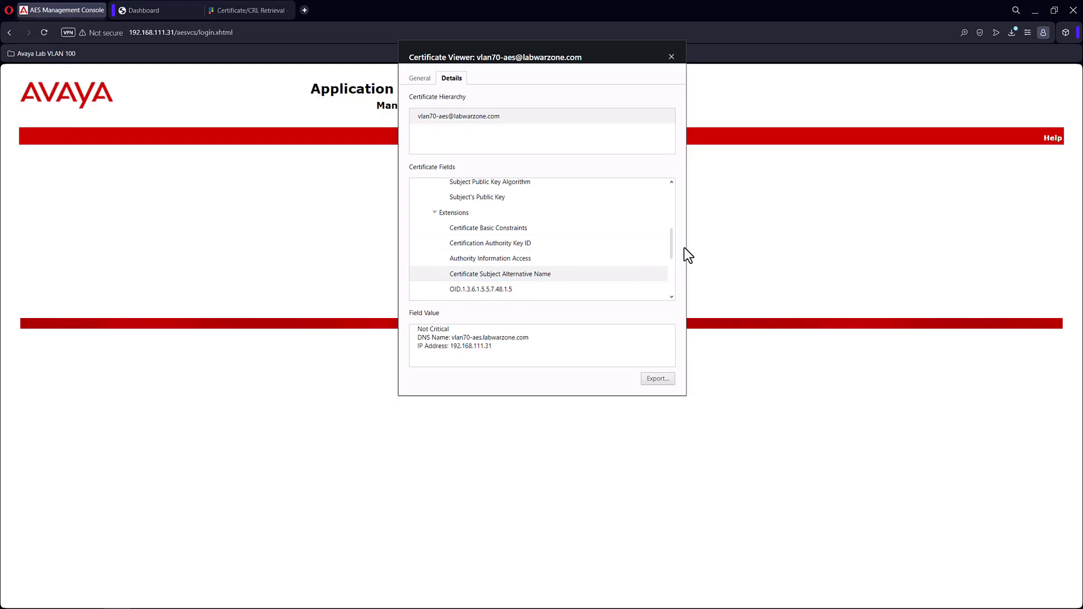
click(671, 57)
Log in to the AES Management Console as cust with the account password
click(568, 227)
text(cust)
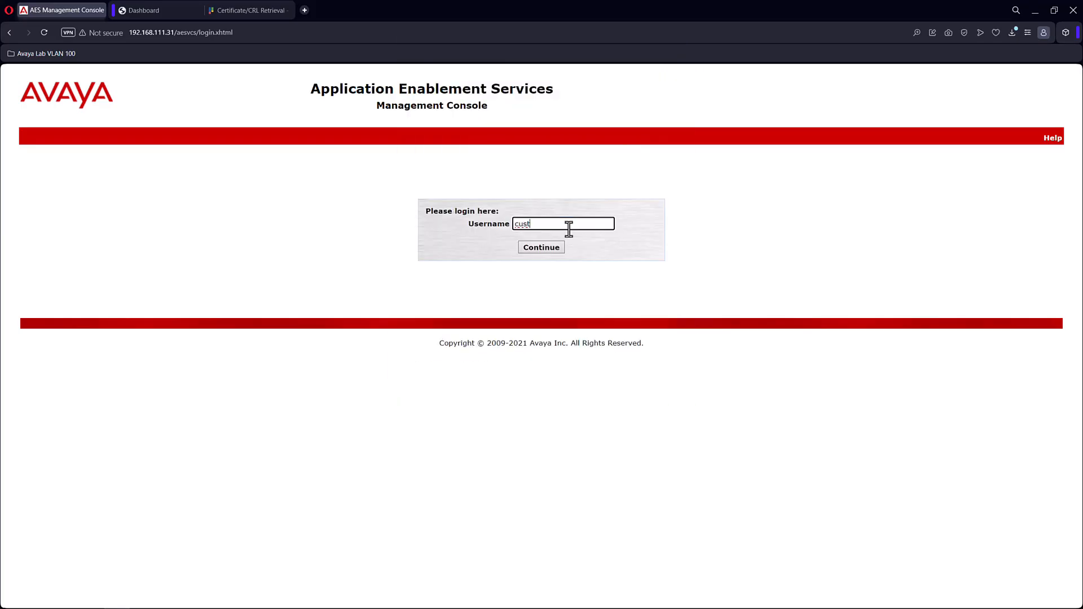
key(Return)
text(****************)
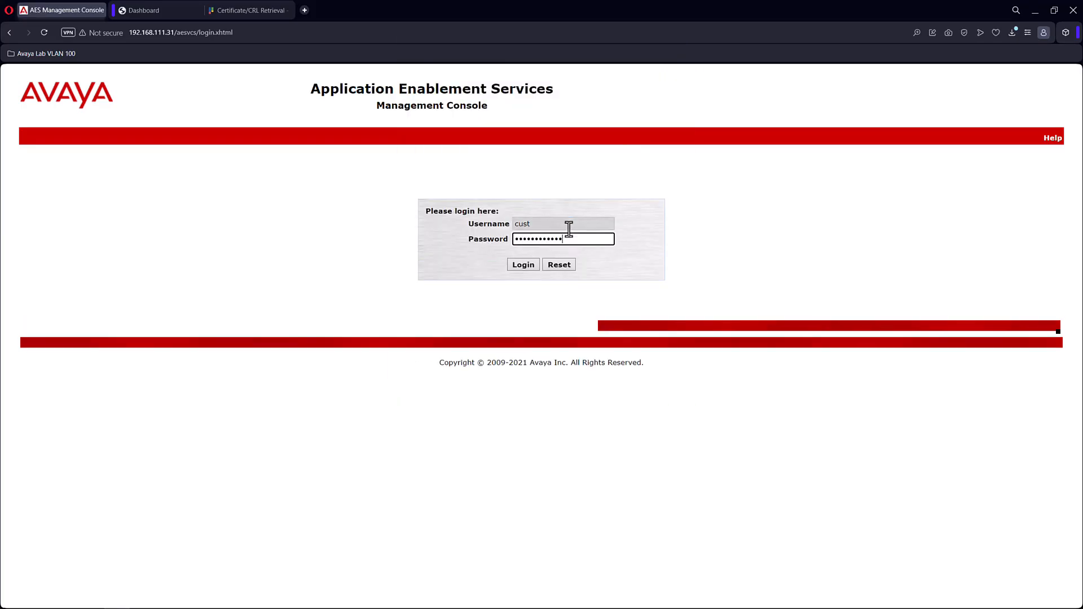
key(Return)
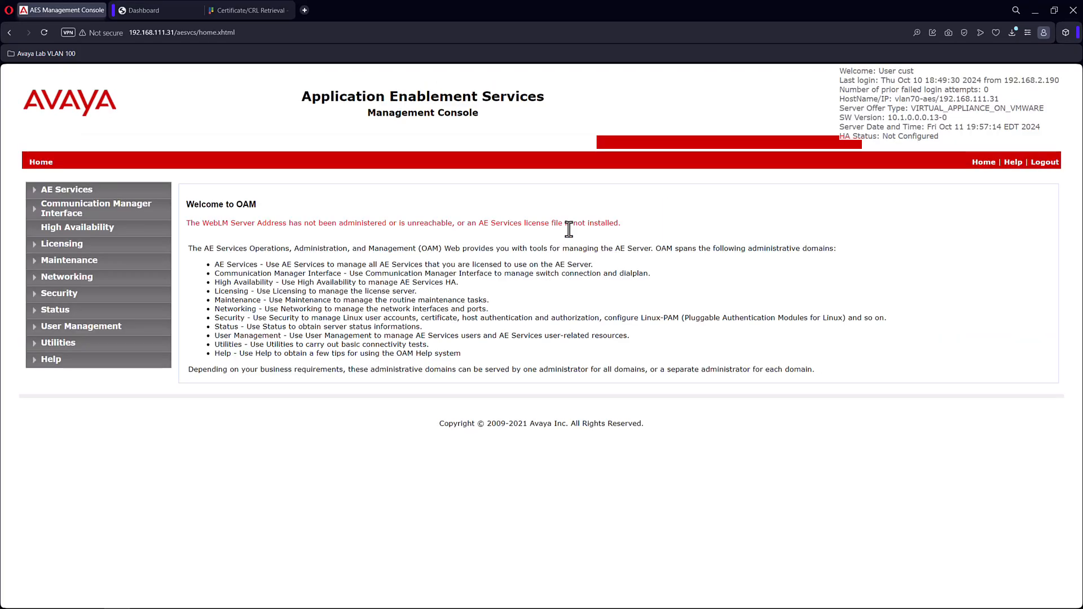
Switch to the PuTTY session on 192.168.111.9 and check the AE Services CTI link status with stat aes cti
click(102, 608)
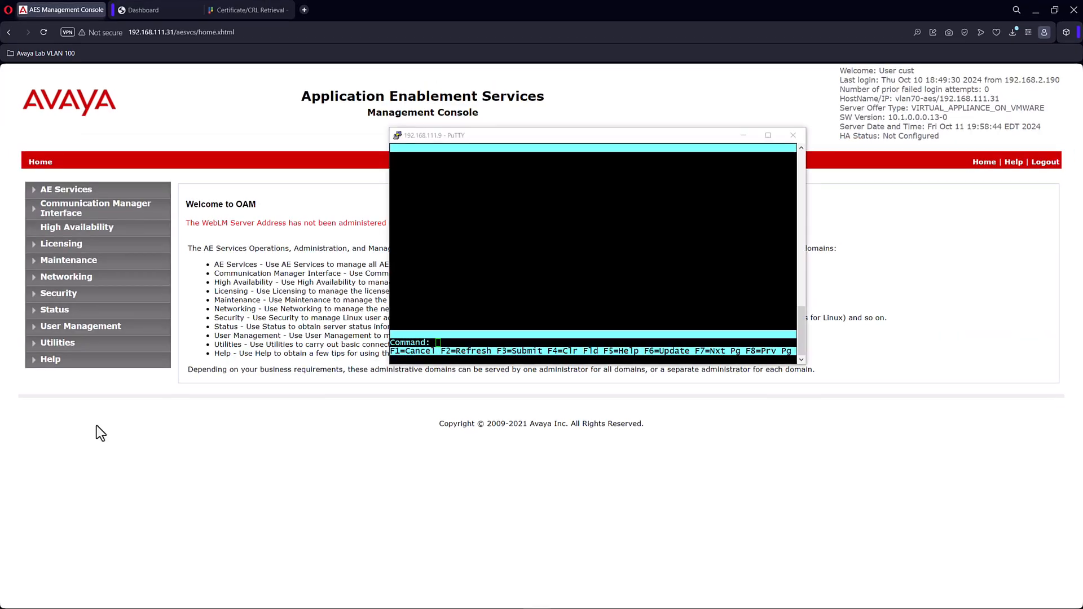
click(634, 305)
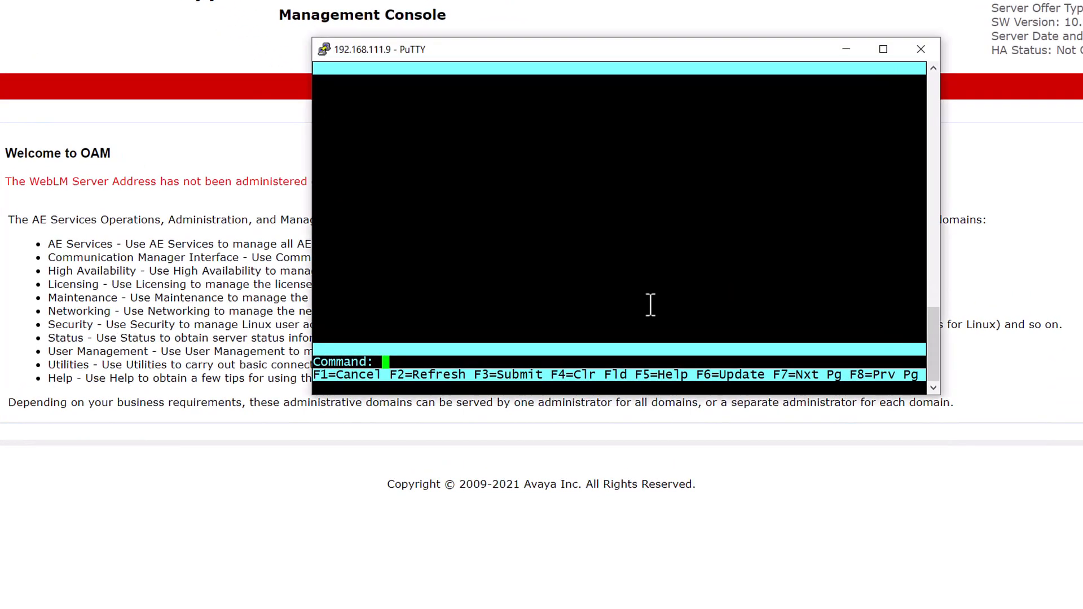
text(stat aes cti)
key(Return)
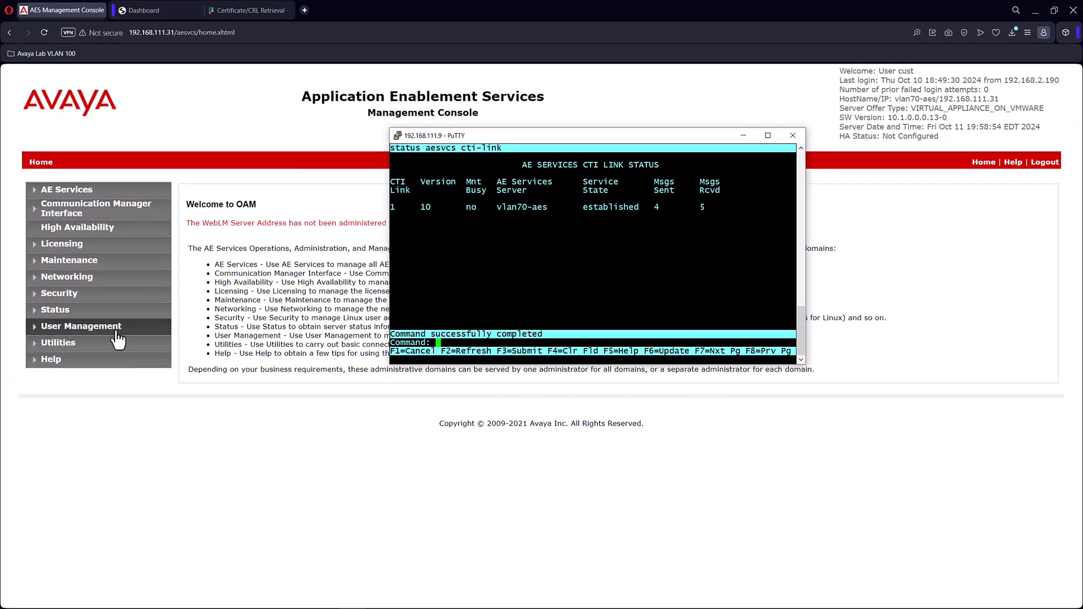
Switch back to the AES console, view the services summary and open Status and Control
click(58, 317)
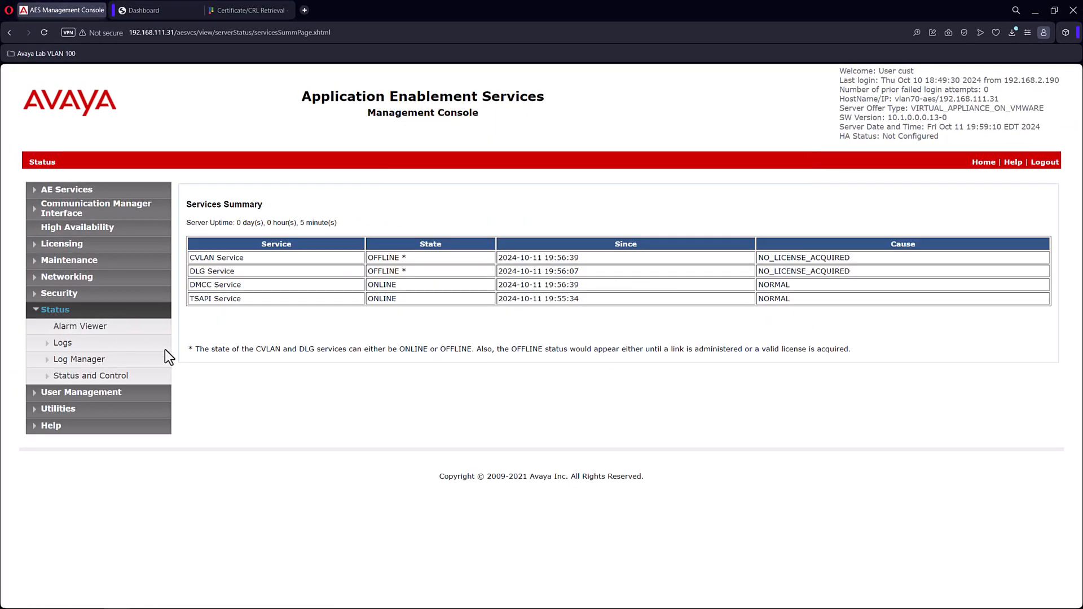
click(109, 377)
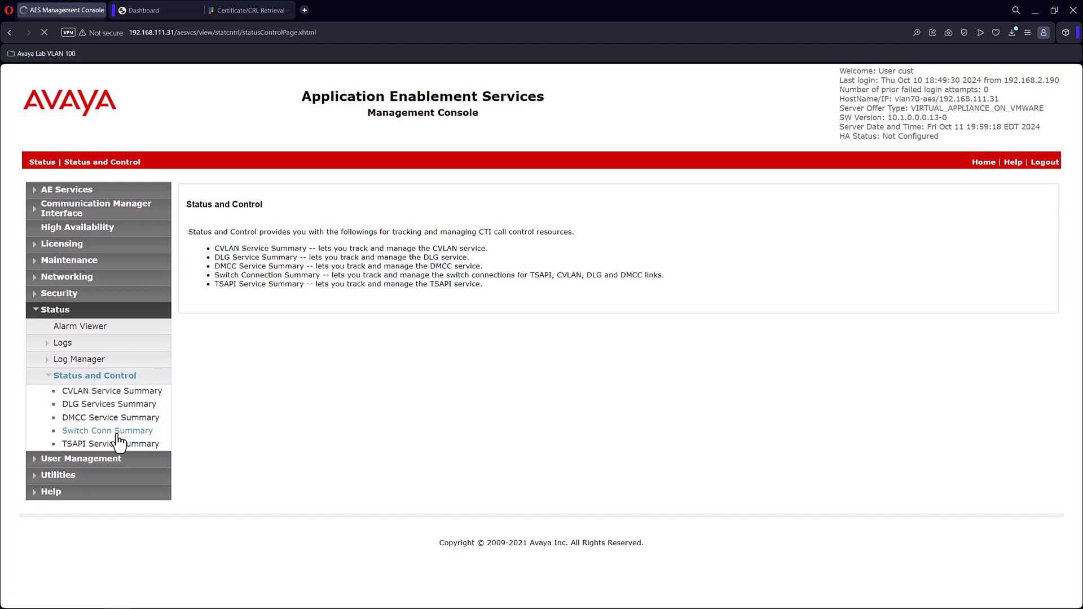